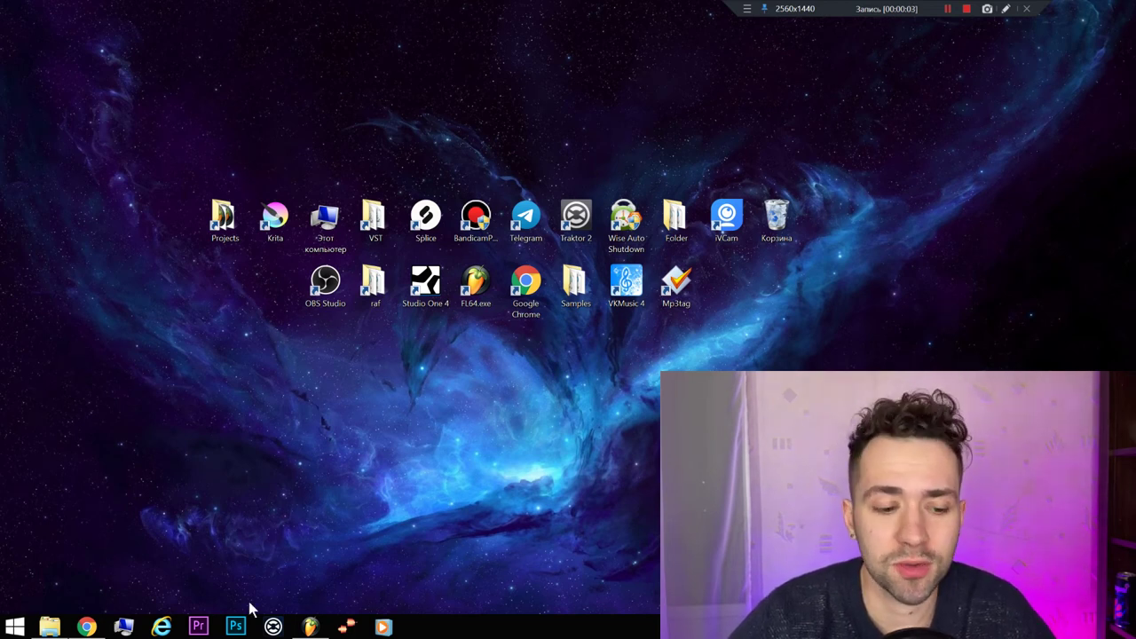
Look over the YouTube channel's videos page in Chrome, then minimise the browser.
left_click(87, 629)
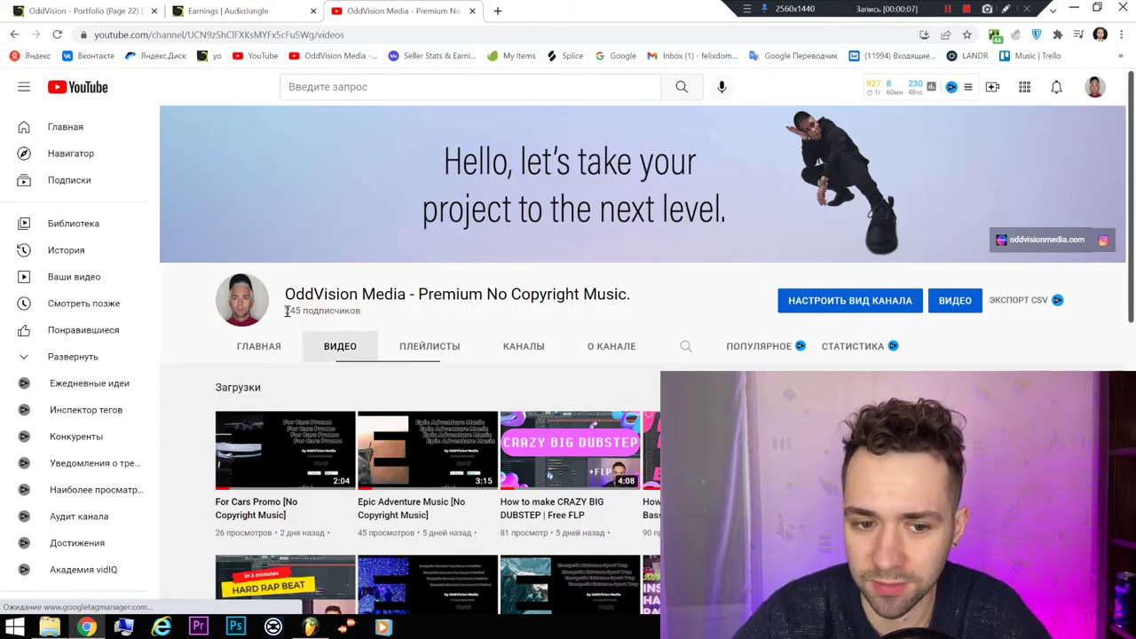
left_click(504, 319)
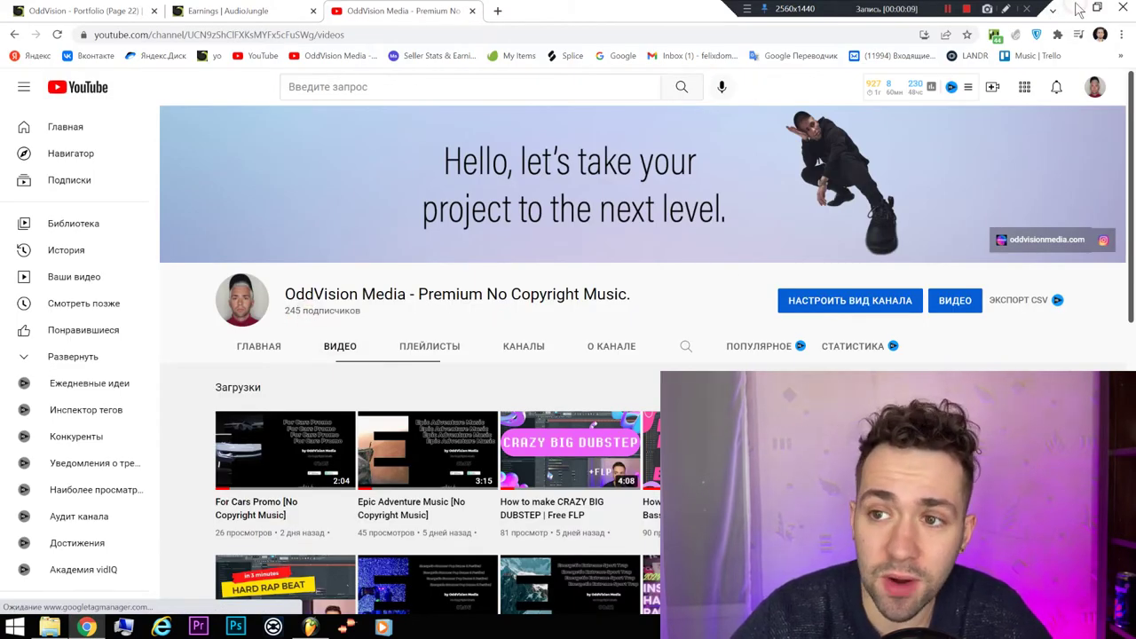
left_click(1077, 8)
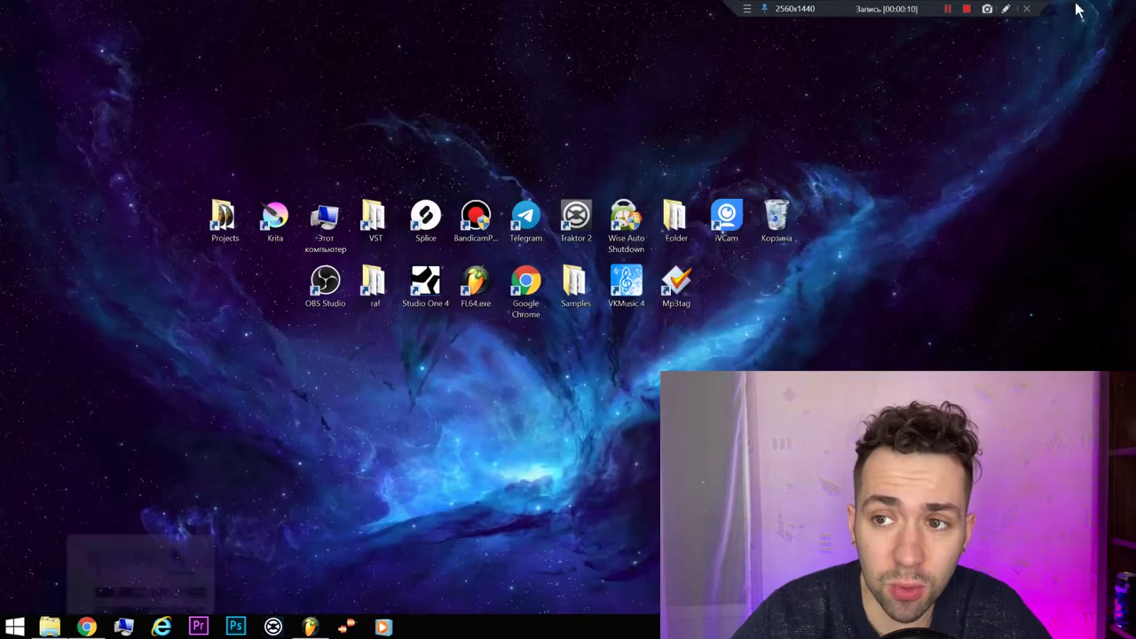
Bring FL Studio forward and switch smart disable for all plugins via Tools > Macros.
left_click(313, 629)
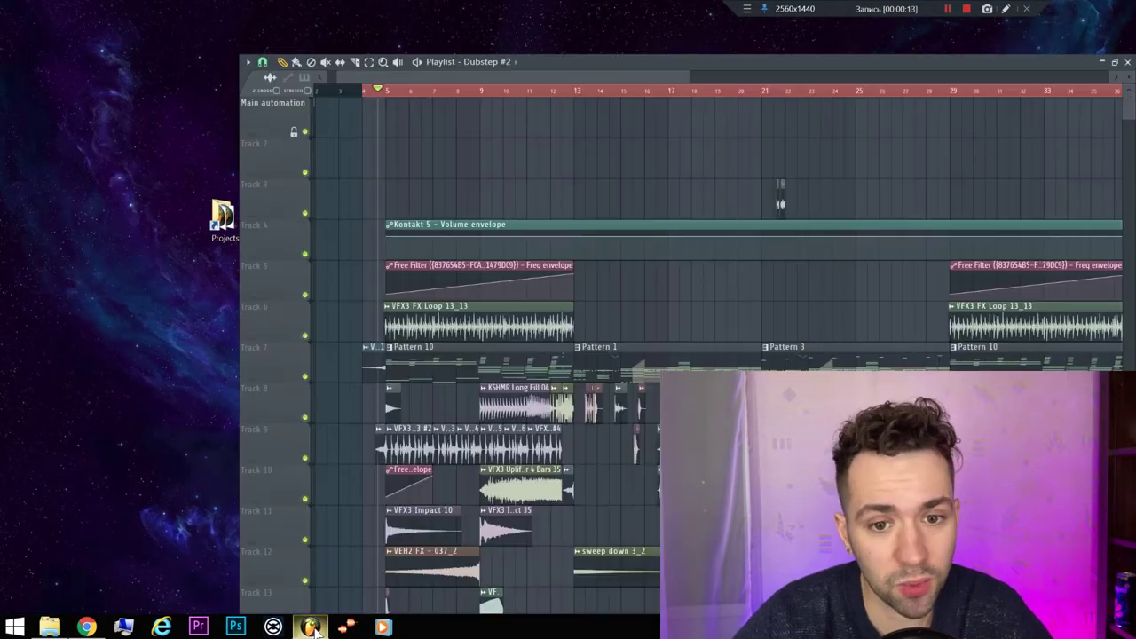
scroll(427, 197, "down", 5)
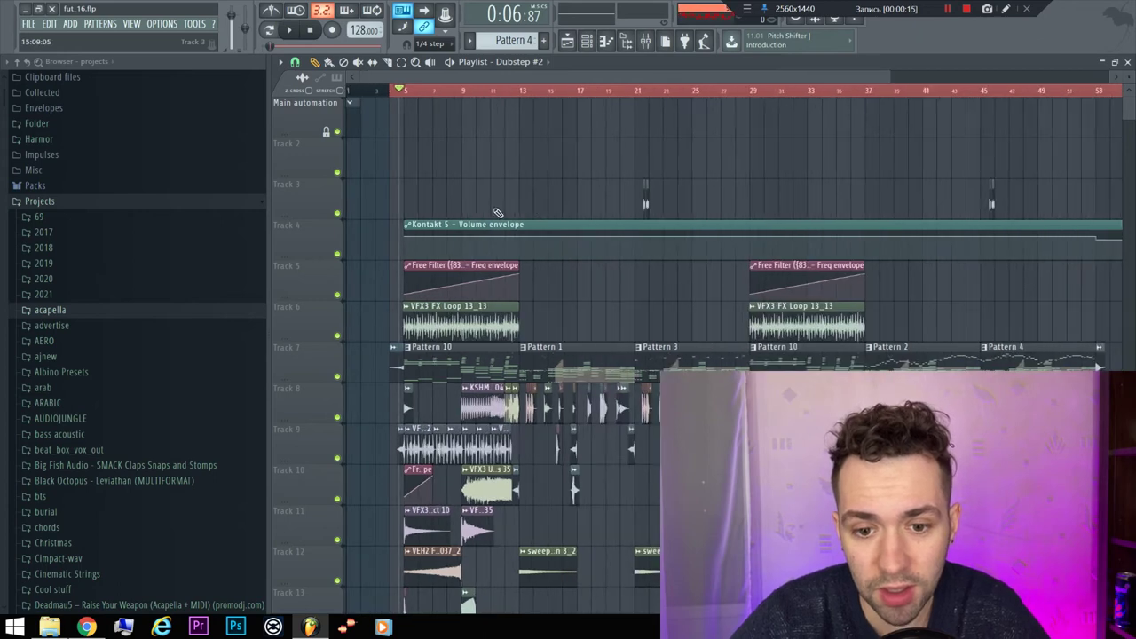
scroll(431, 177, "up", 2)
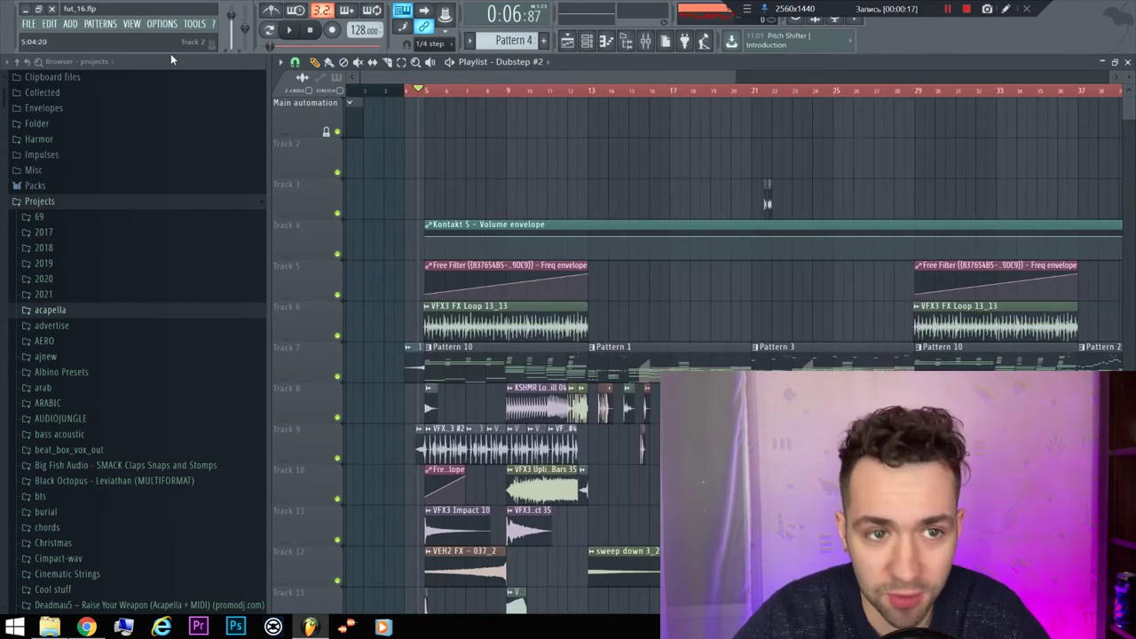
left_click(195, 23)
mouse_move(206, 58)
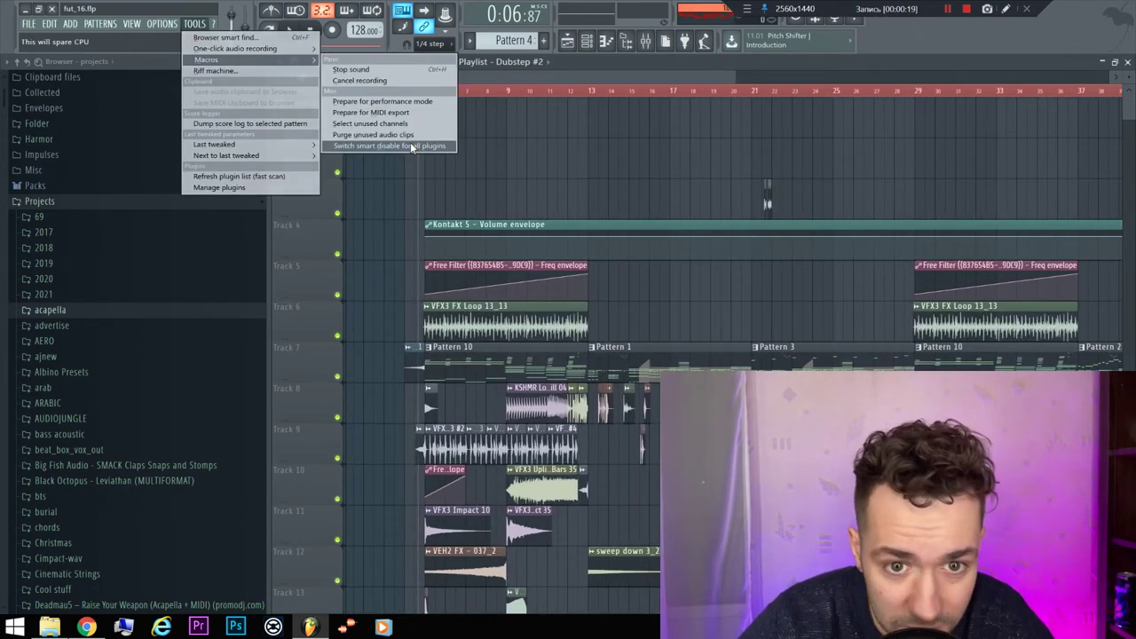
left_click(414, 146)
Play the Dubstep #2 arrangement, briefly showing and hiding the Channel rack.
key("space")
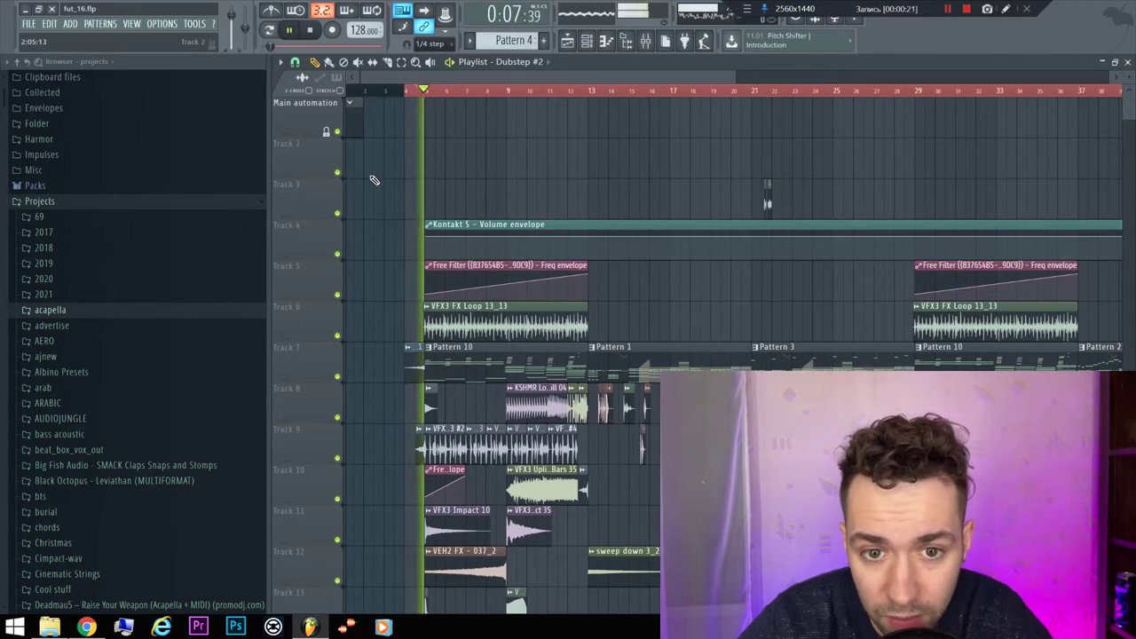
scroll(382, 181, "down", 3)
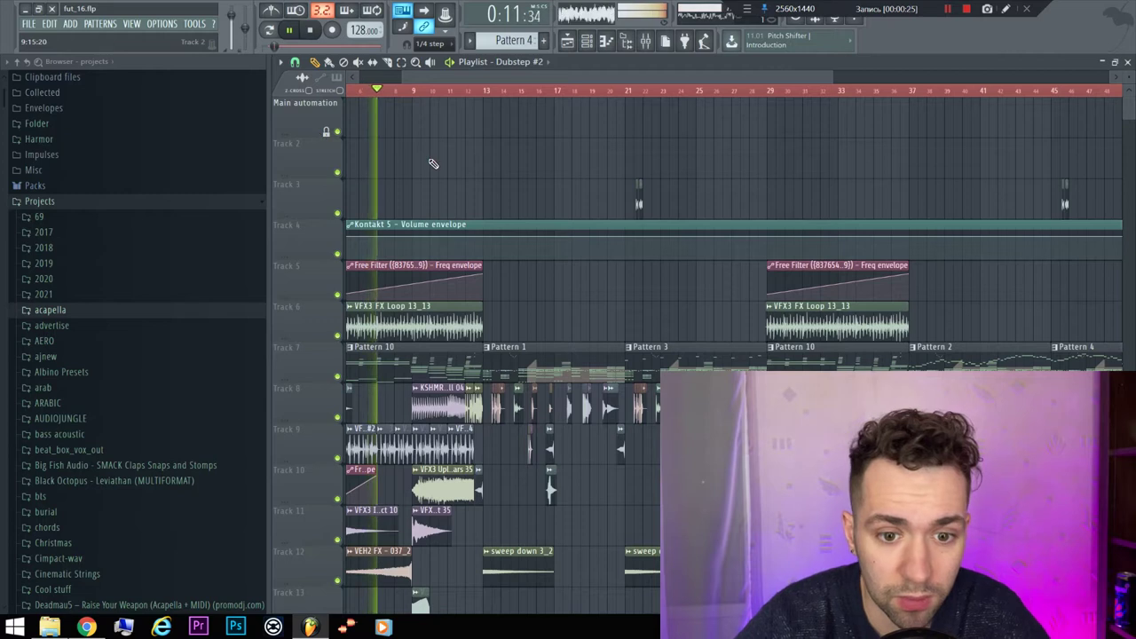
left_click(587, 41)
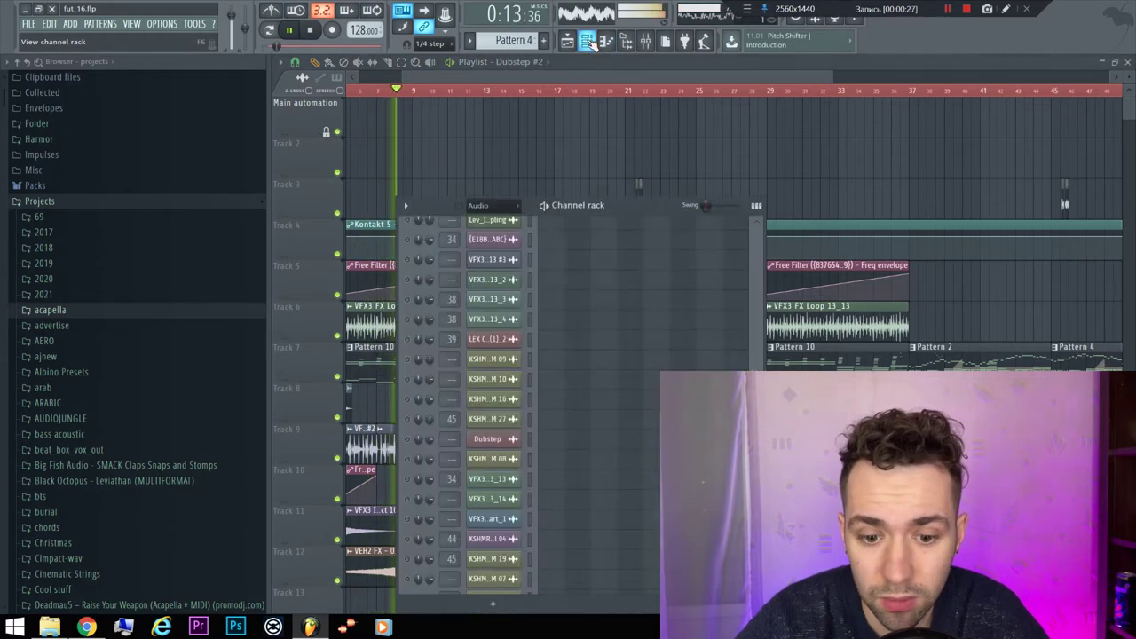
left_click(561, 172)
scroll(532, 186, "down", 4)
scroll(533, 190, "up", 2)
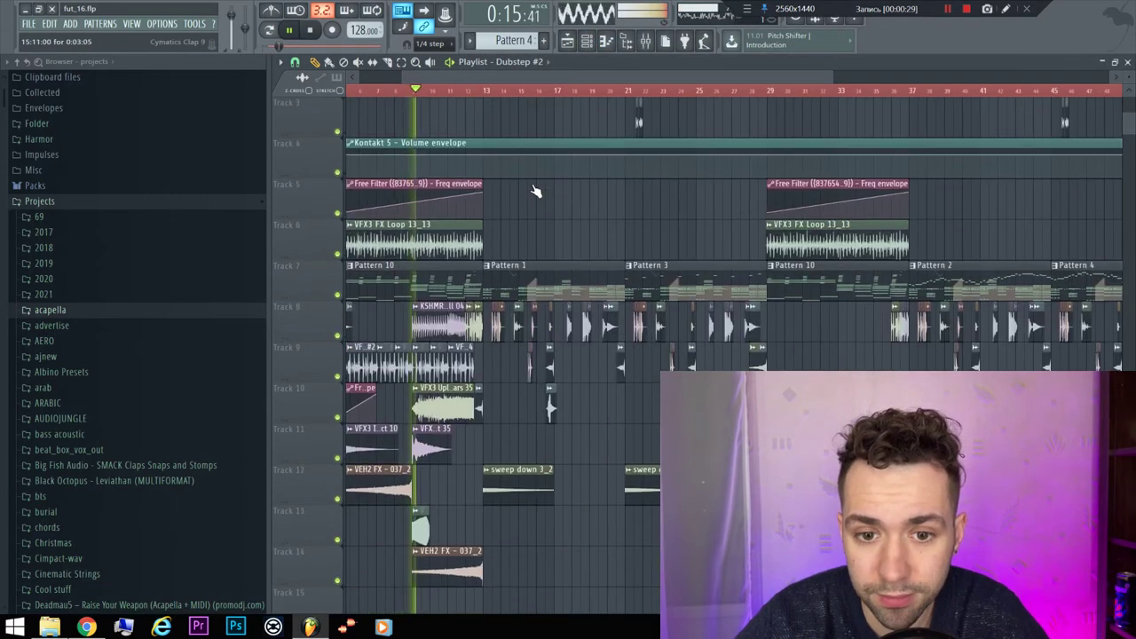
scroll(516, 181, "up", 2)
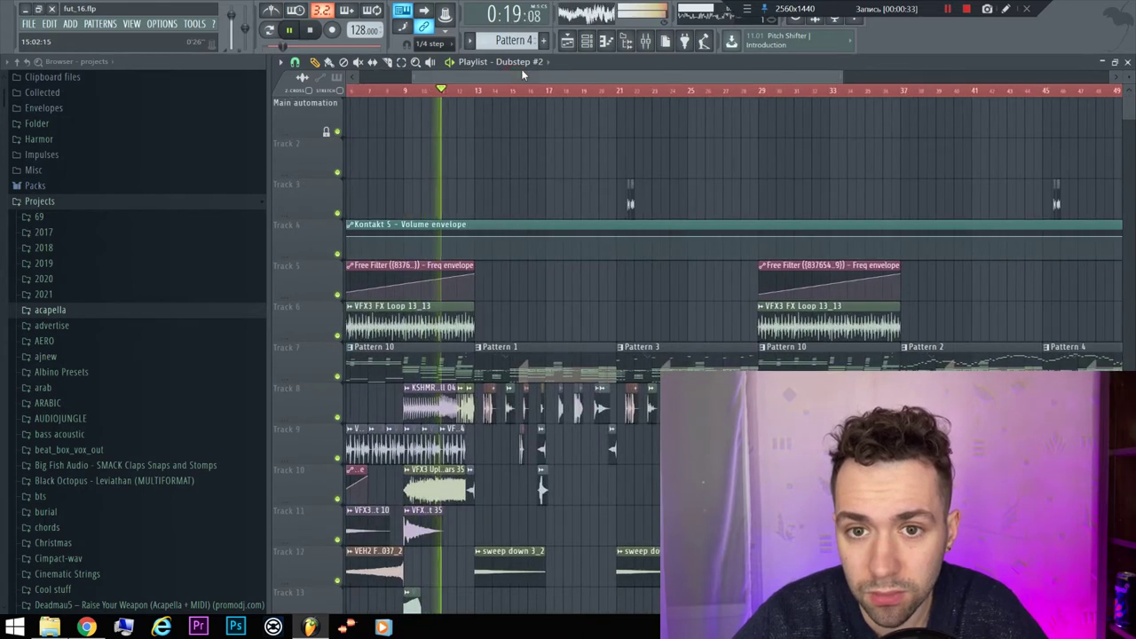
scroll(521, 71, "right", 2)
scroll(498, 197, "up", 2)
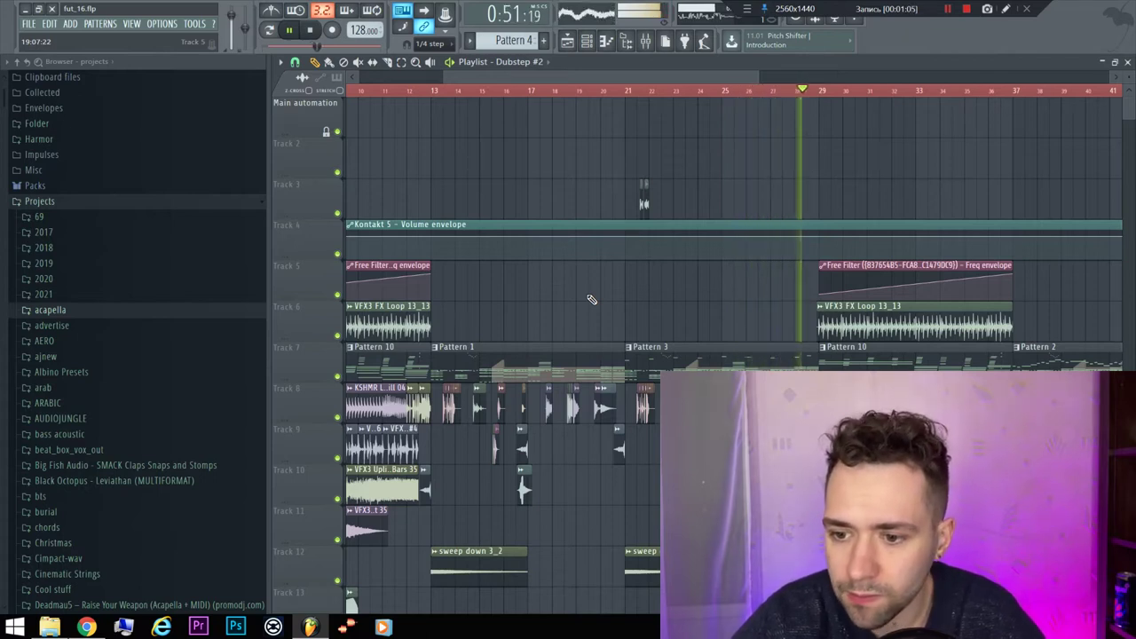
Stop playback, scroll the playlist back, and return to the YouTube channel in Chrome.
key("space")
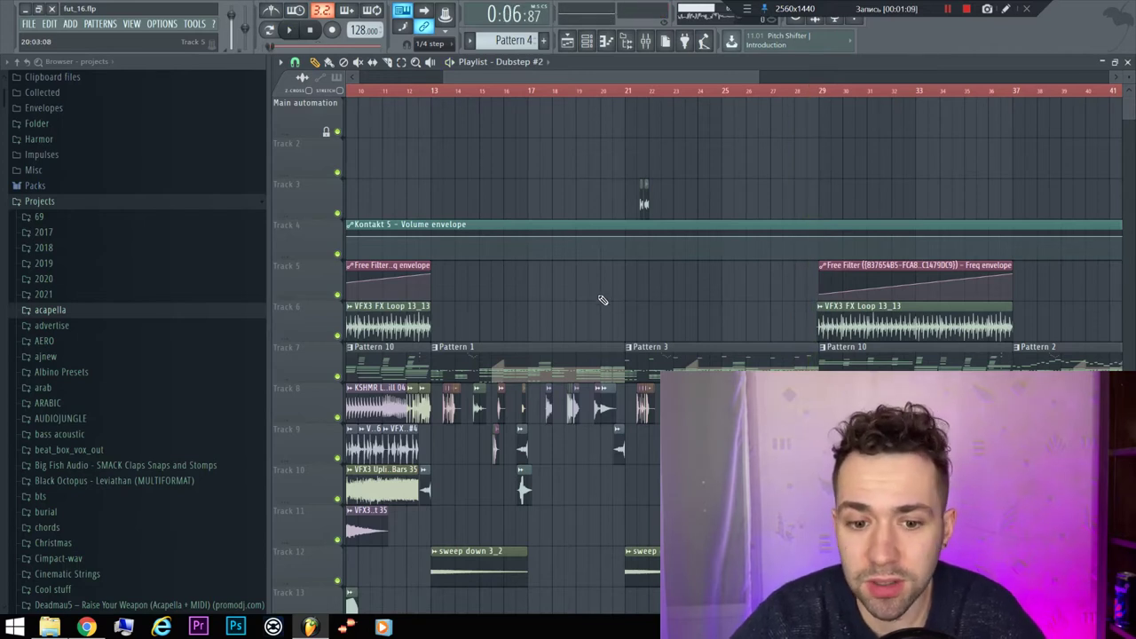
scroll(603, 300, "left", 3)
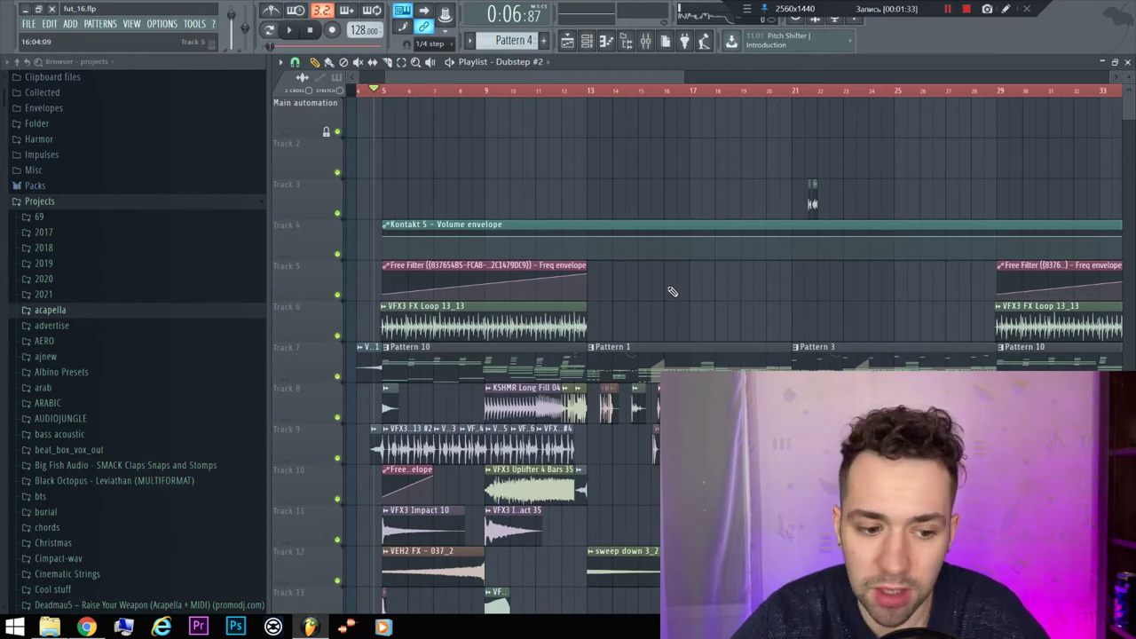
left_click(86, 627)
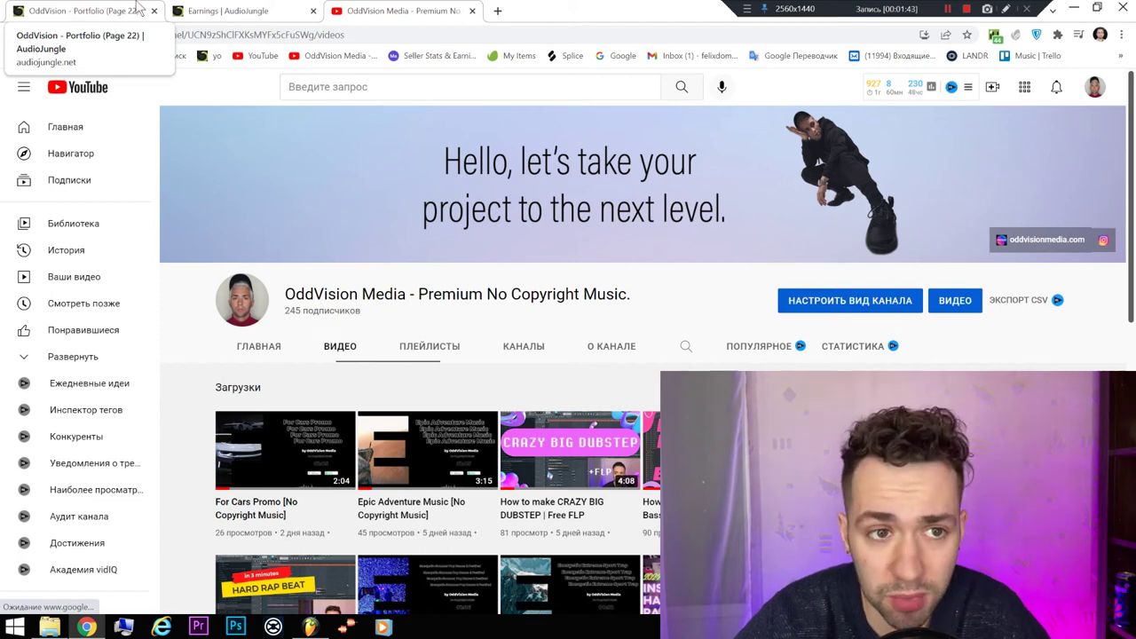
Review the AudioJungle portfolio and earnings pages, then minimise the browser.
left_click(138, 8)
left_click(174, 8)
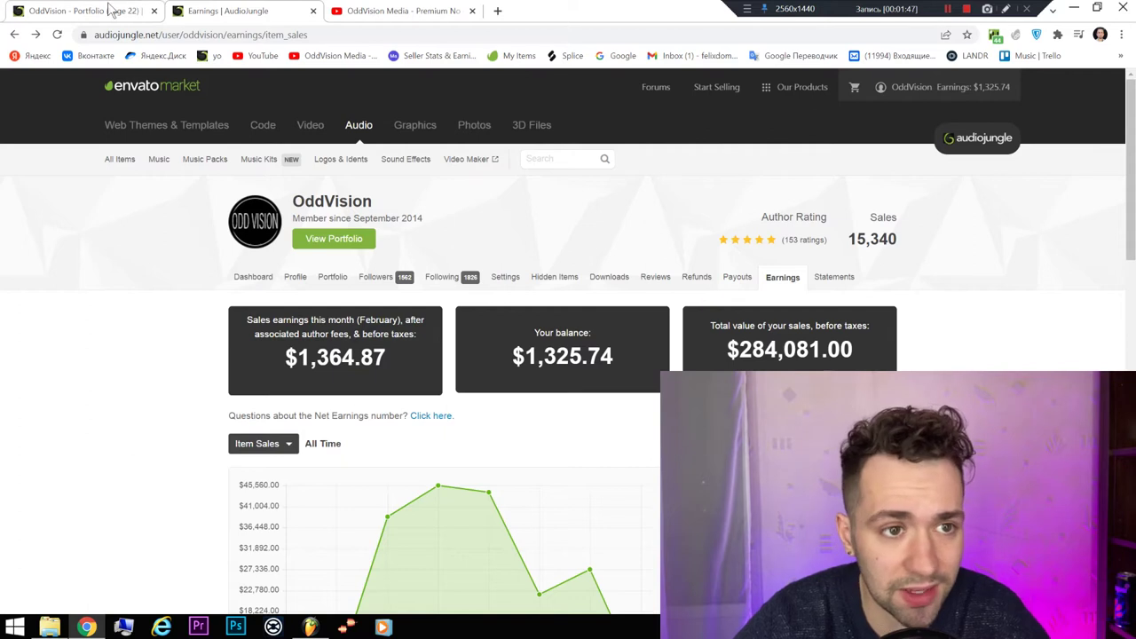
left_click(165, 14)
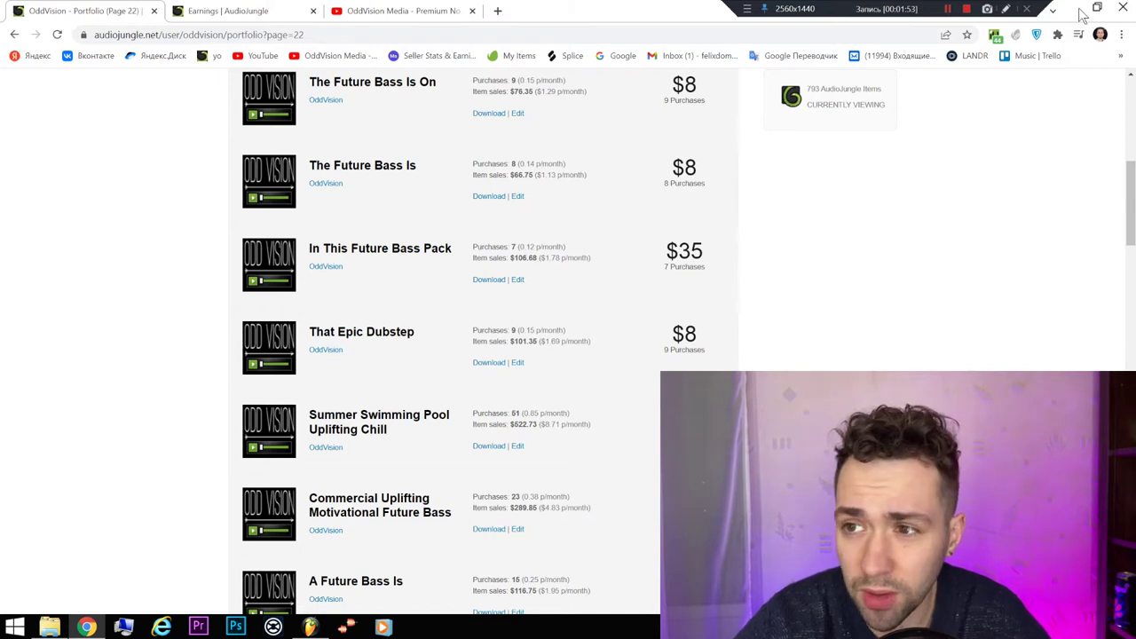
left_click(1079, 9)
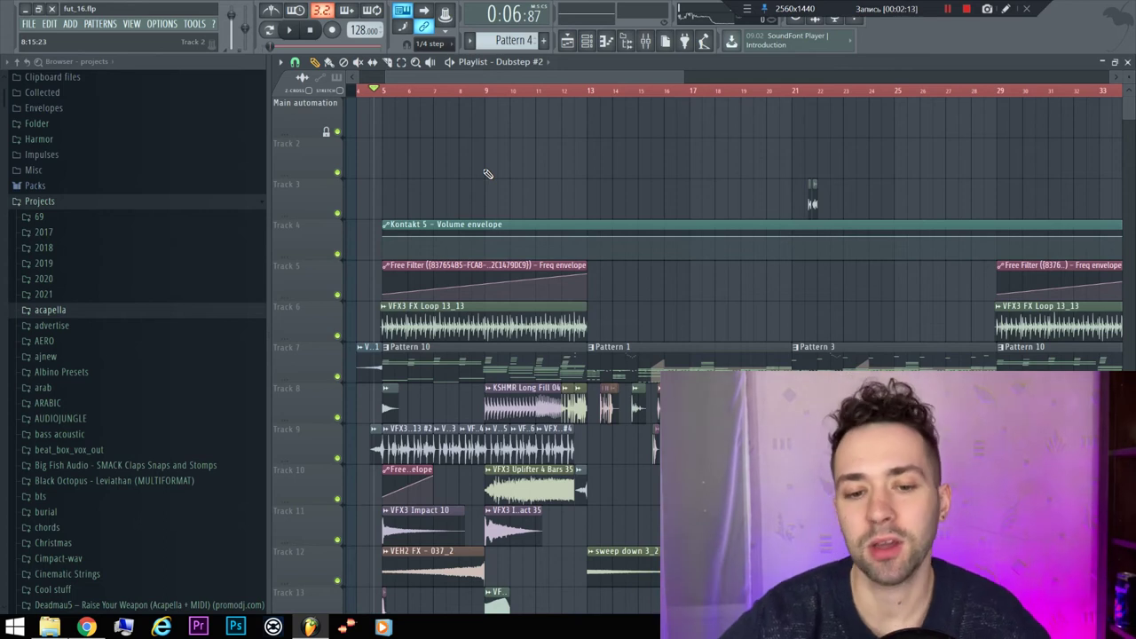
Solo Track 7 and start playback from near bar 5.
left_click(338, 377, "ctrl")
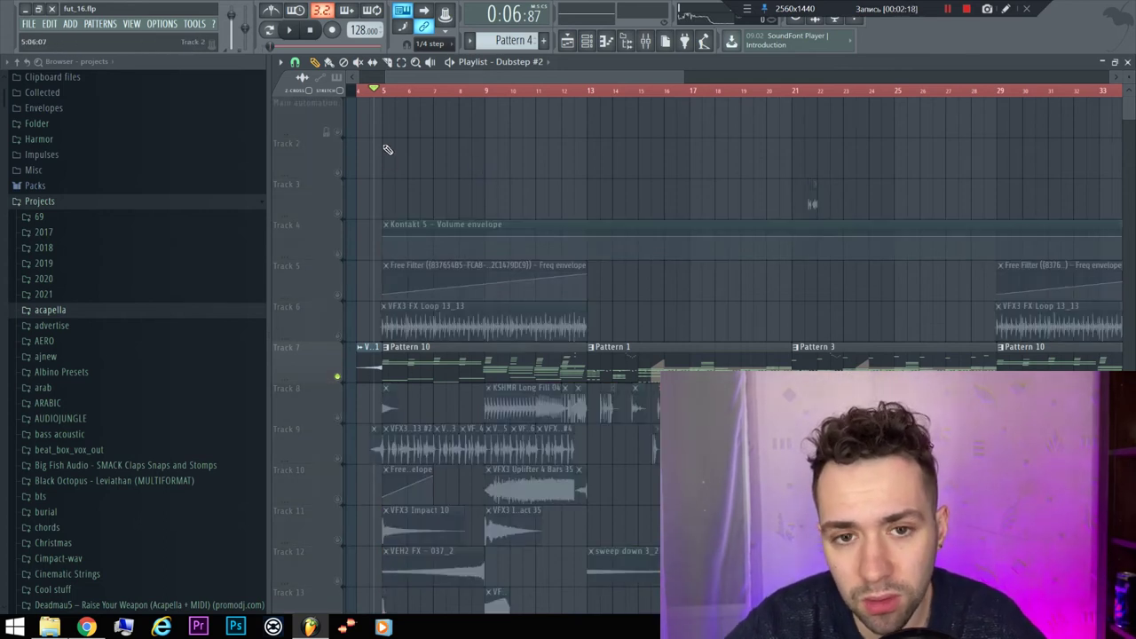
left_click(384, 92)
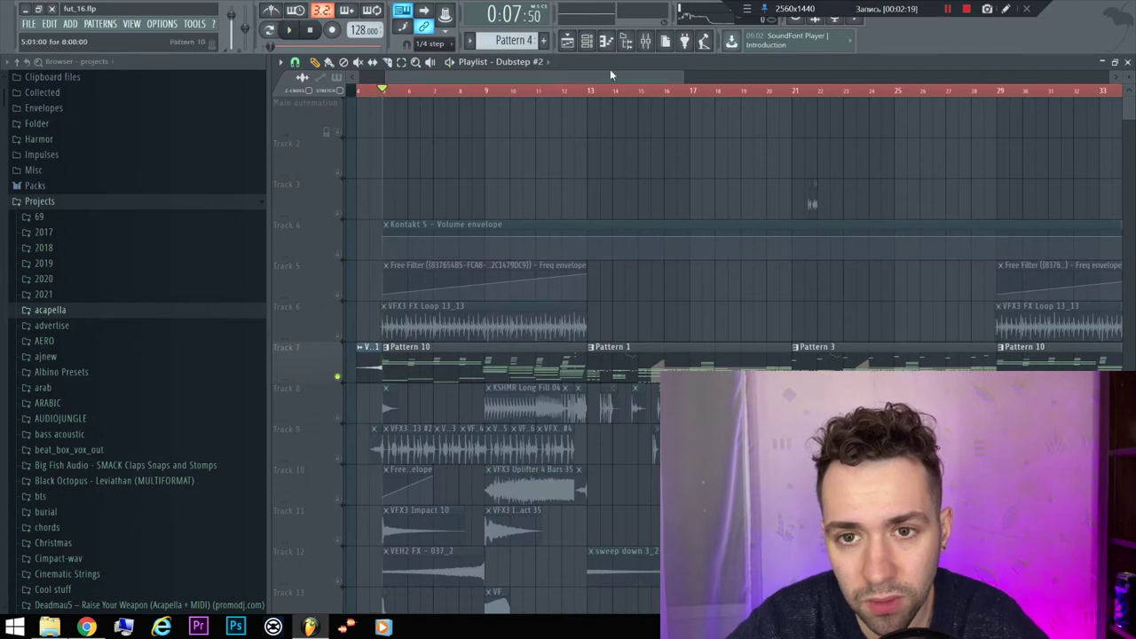
key("F6")
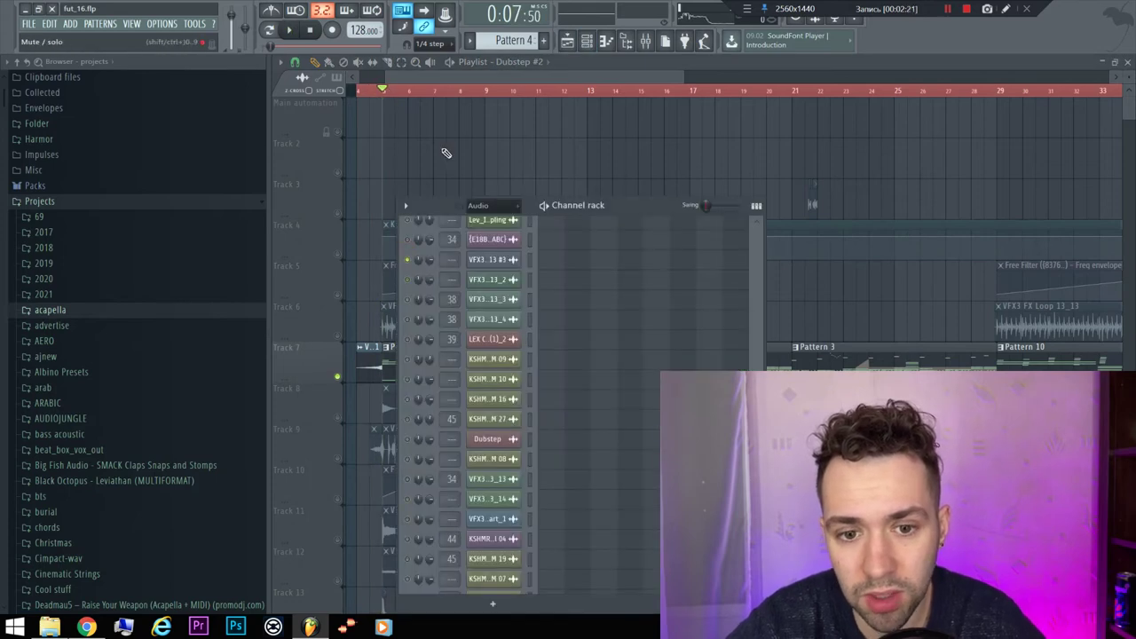
key("F6")
key("space")
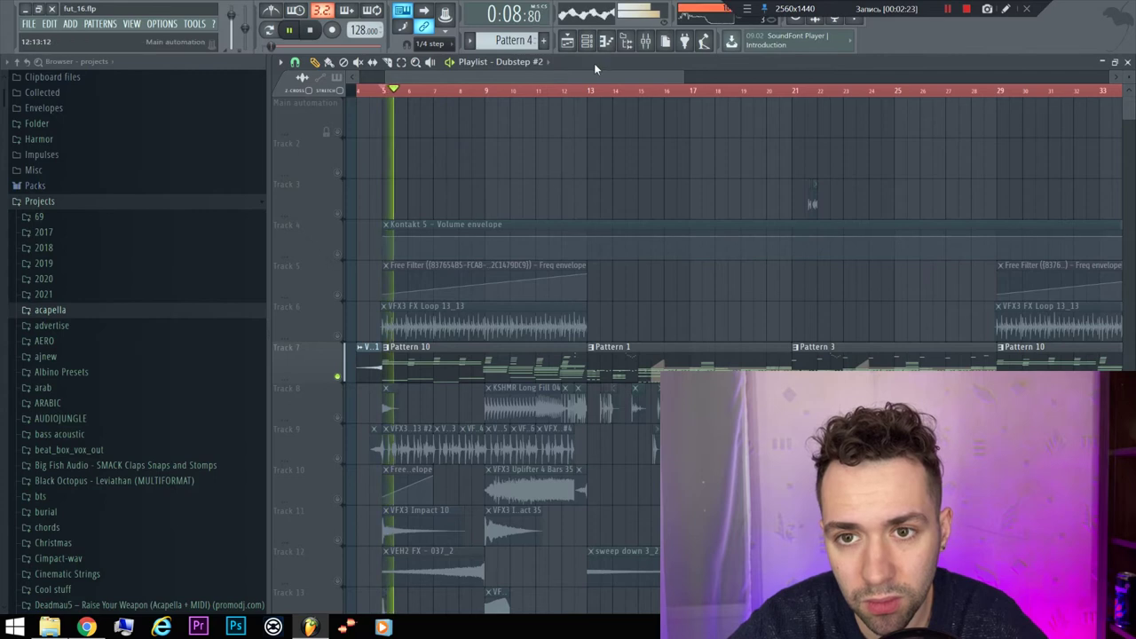
Toggle smart disable for all plugins, then check and close the mixer.
left_click(194, 23)
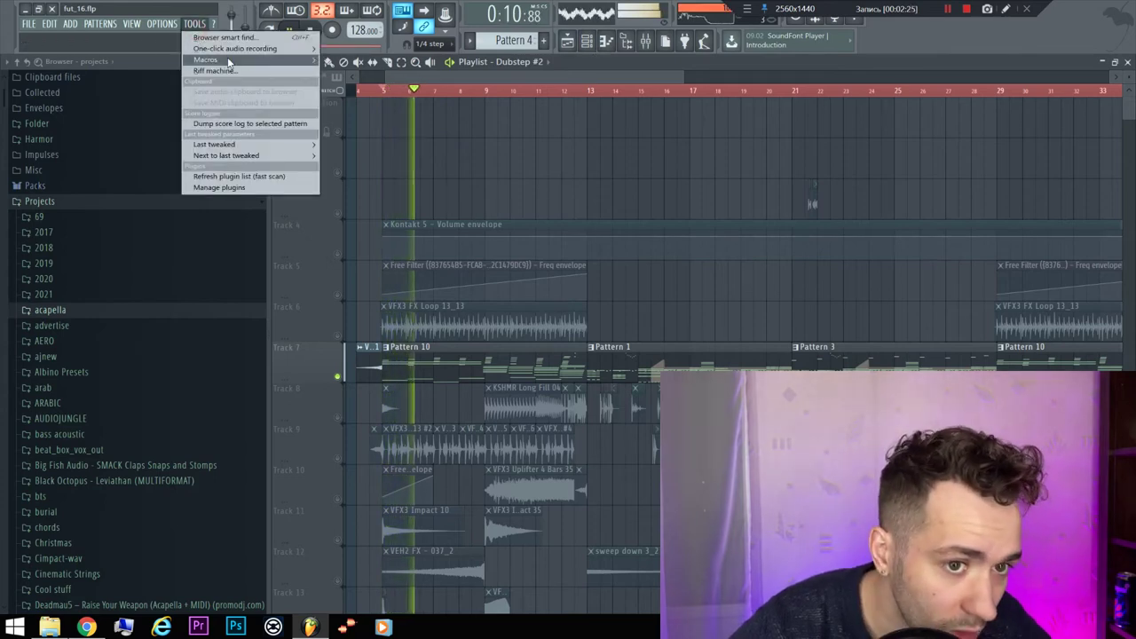
mouse_move(227, 58)
left_click(376, 145)
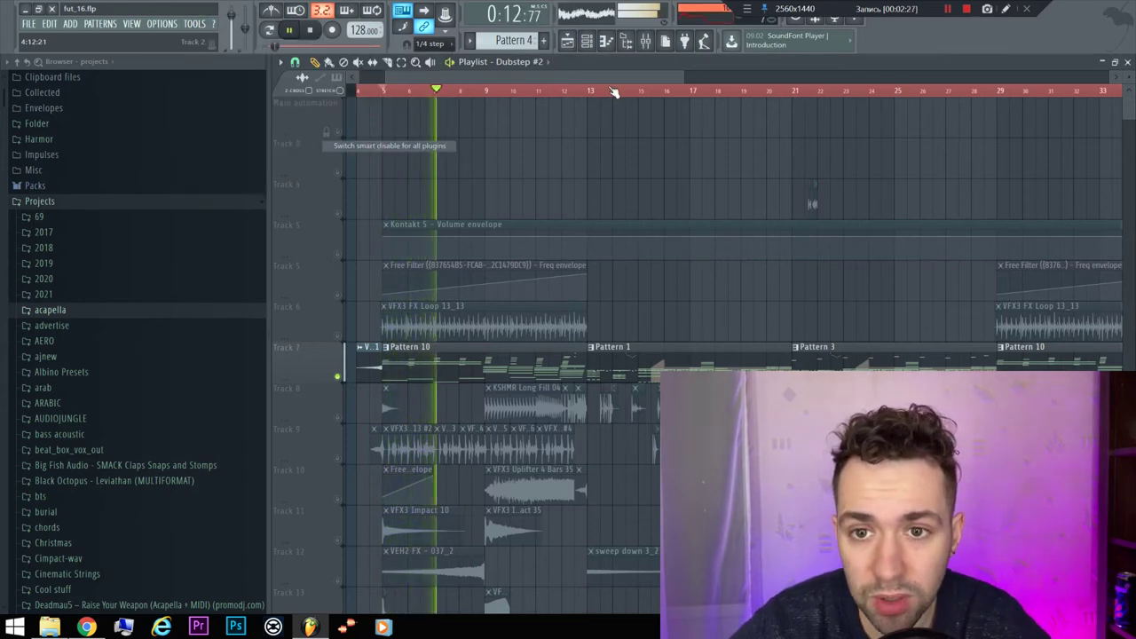
key("F9")
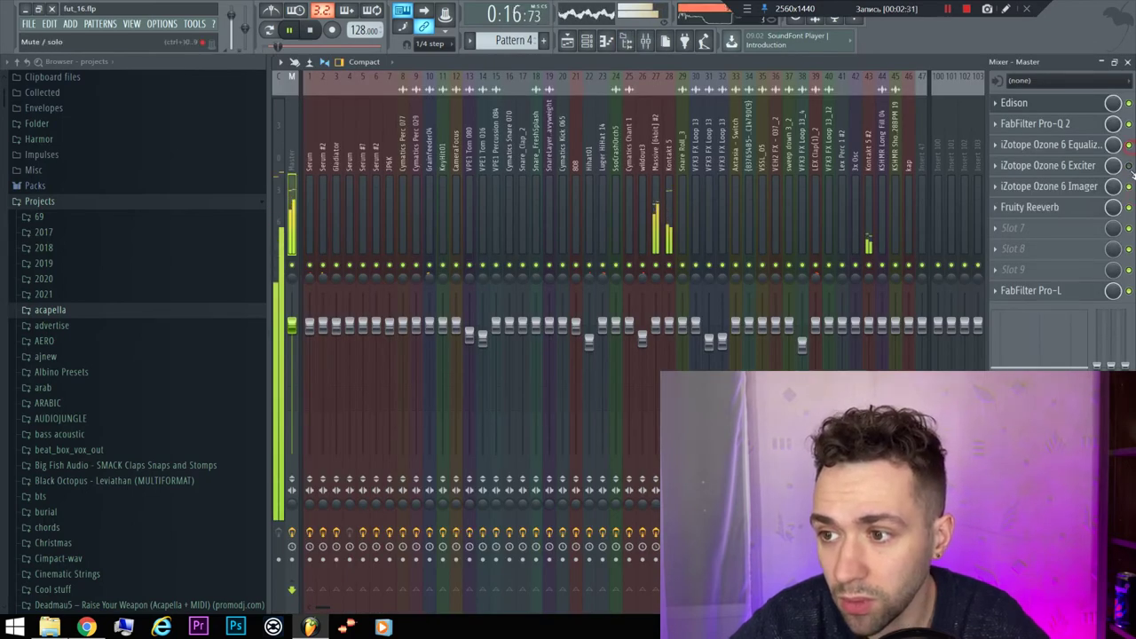
left_click(1127, 61)
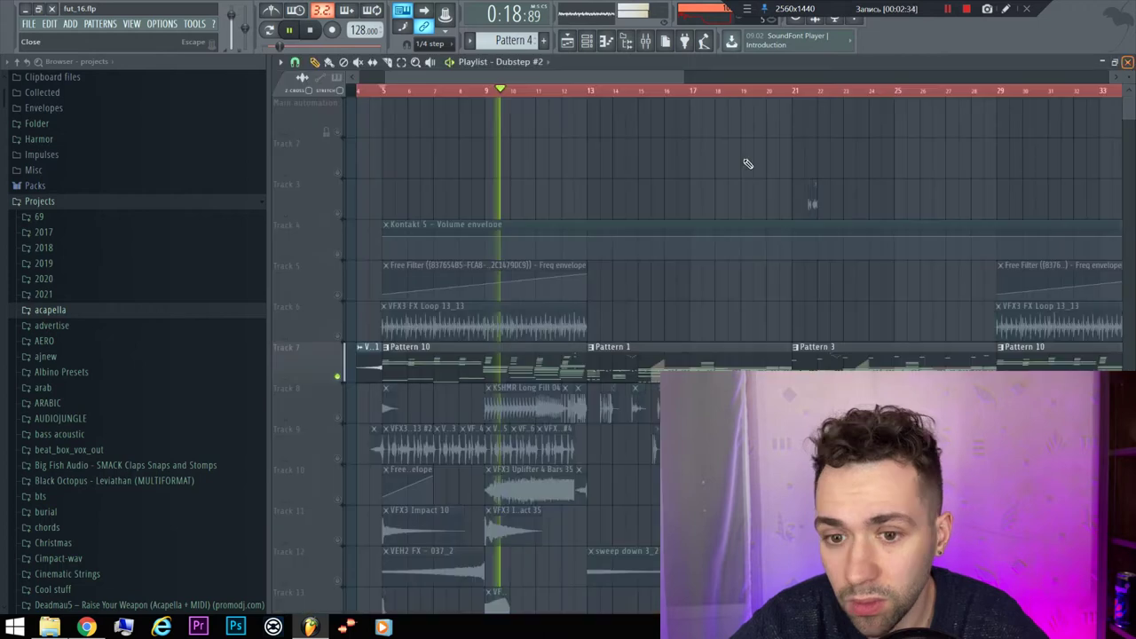
Stop the song, open the Channel rack and switch playback to pattern mode.
key("space")
key("F7")
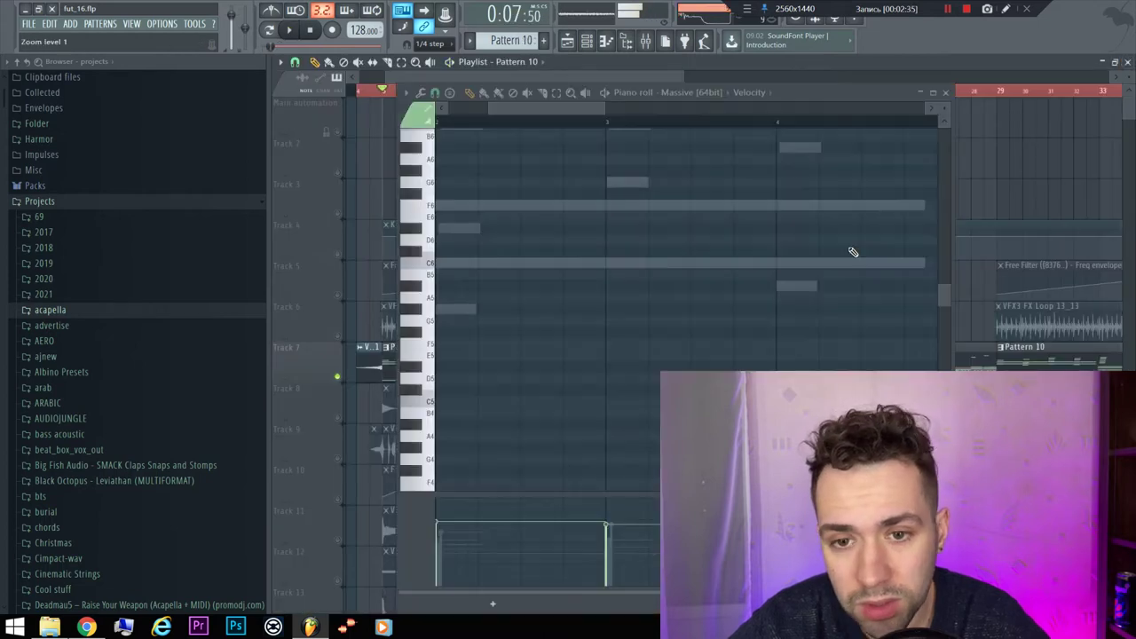
key("F6")
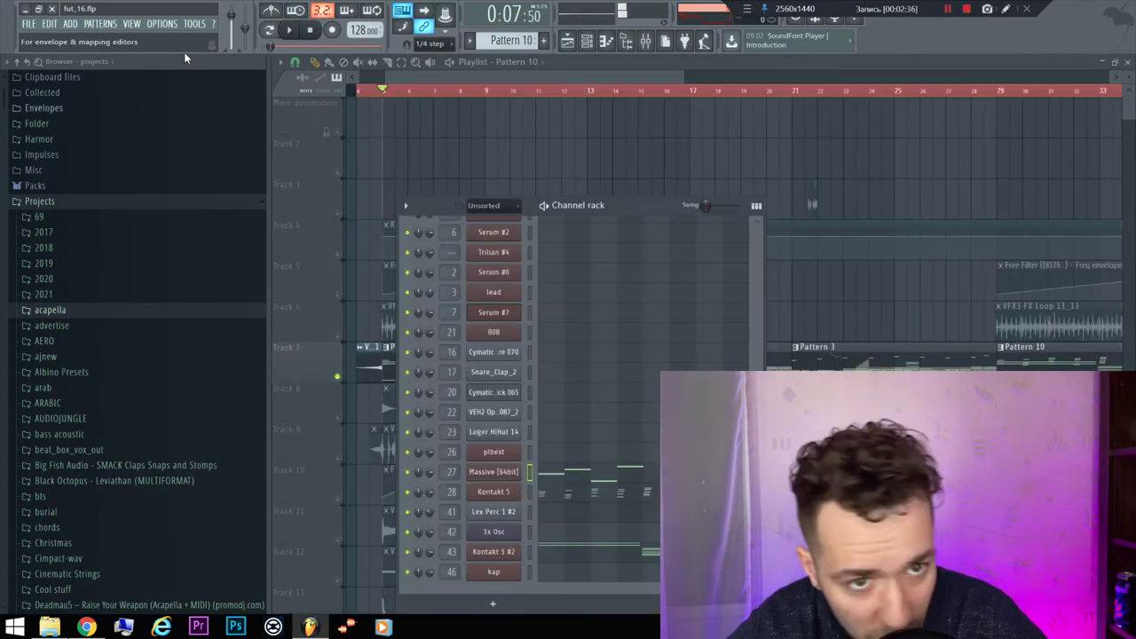
left_click(269, 31)
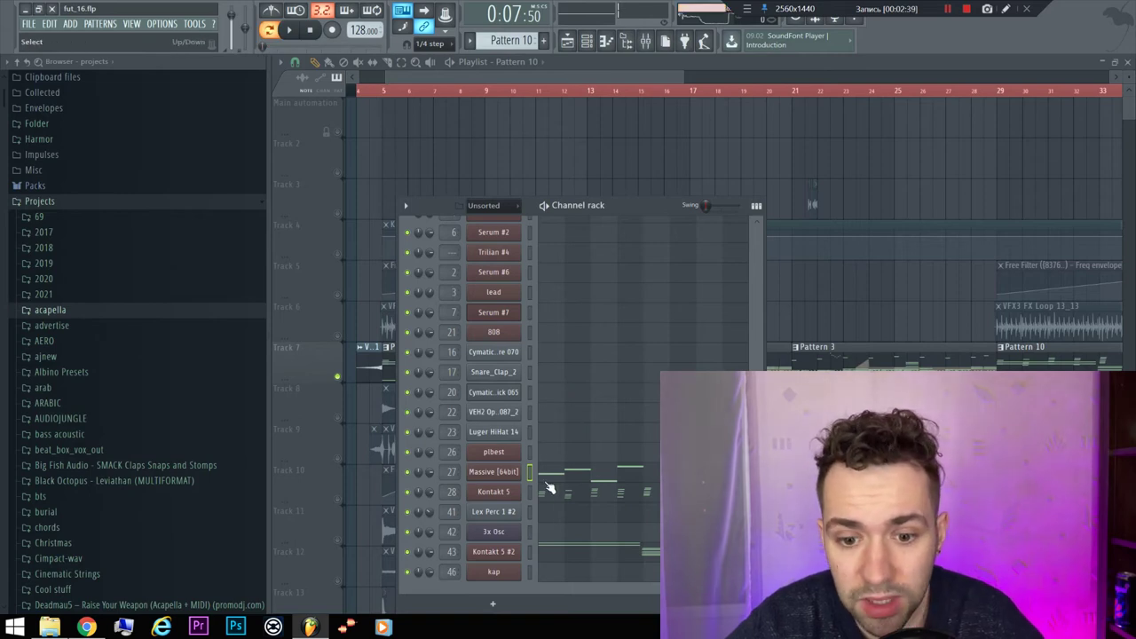
scroll(548, 482, "up", 3)
scroll(507, 482, "down", 3)
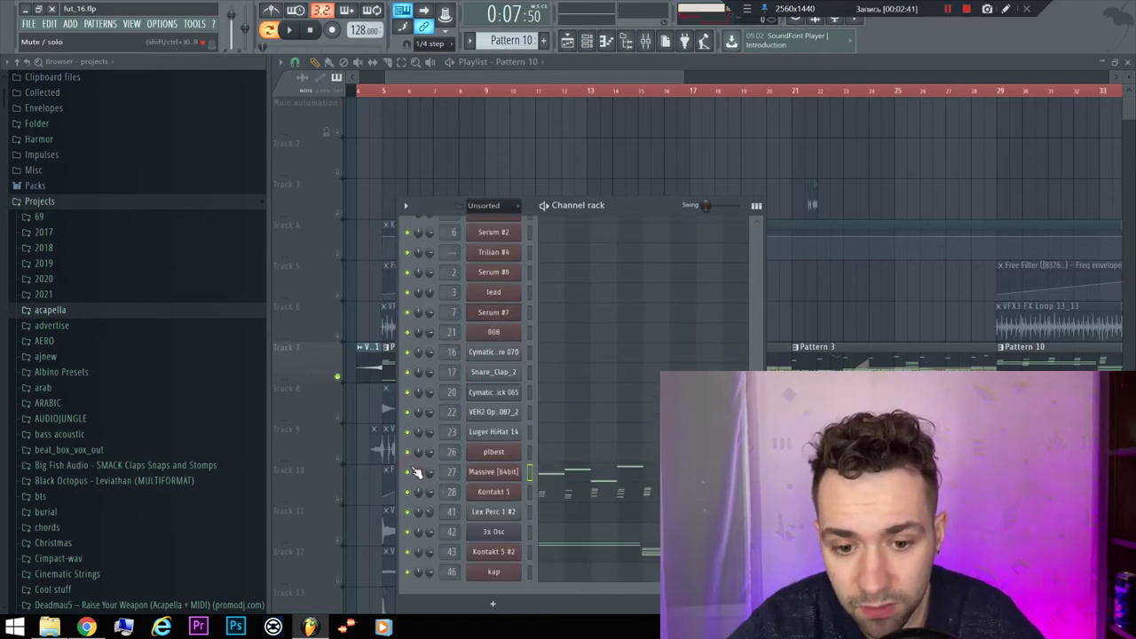
key("space")
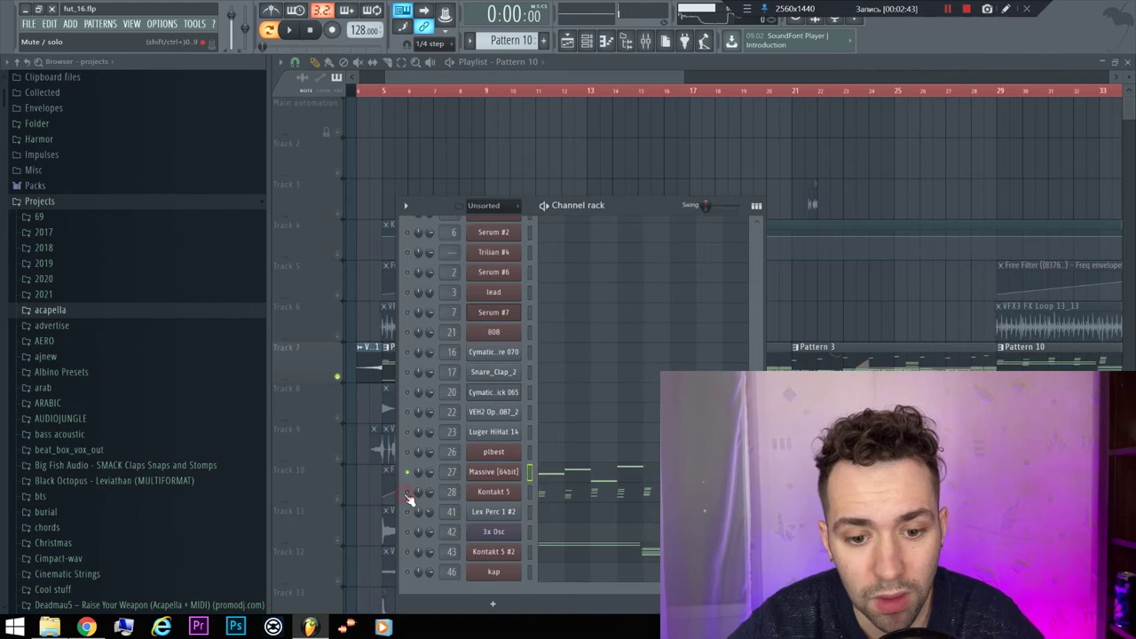
Preview Kontakt 5, then play the Kontakt 5 #2 chord notes from around bar 5.
left_click(514, 494)
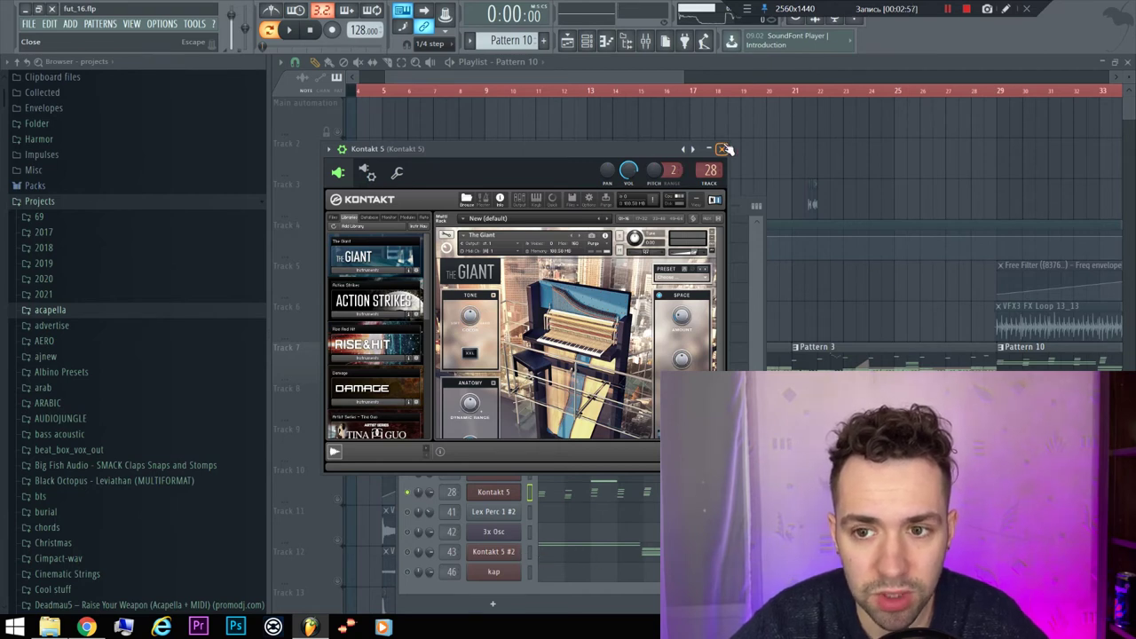
key("Escape")
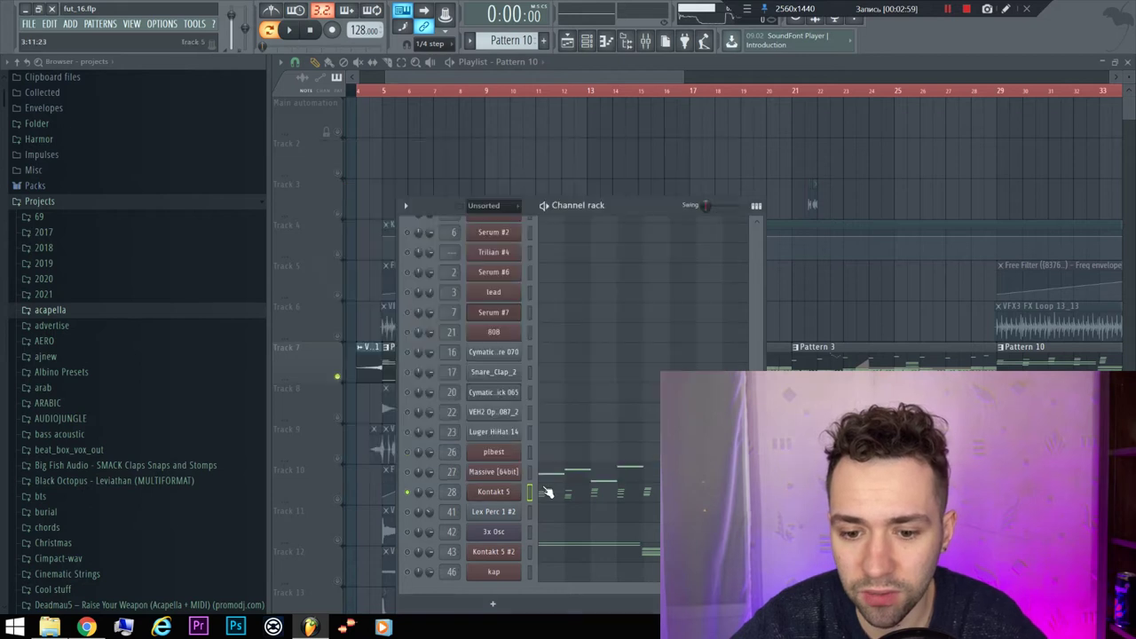
left_click(530, 552)
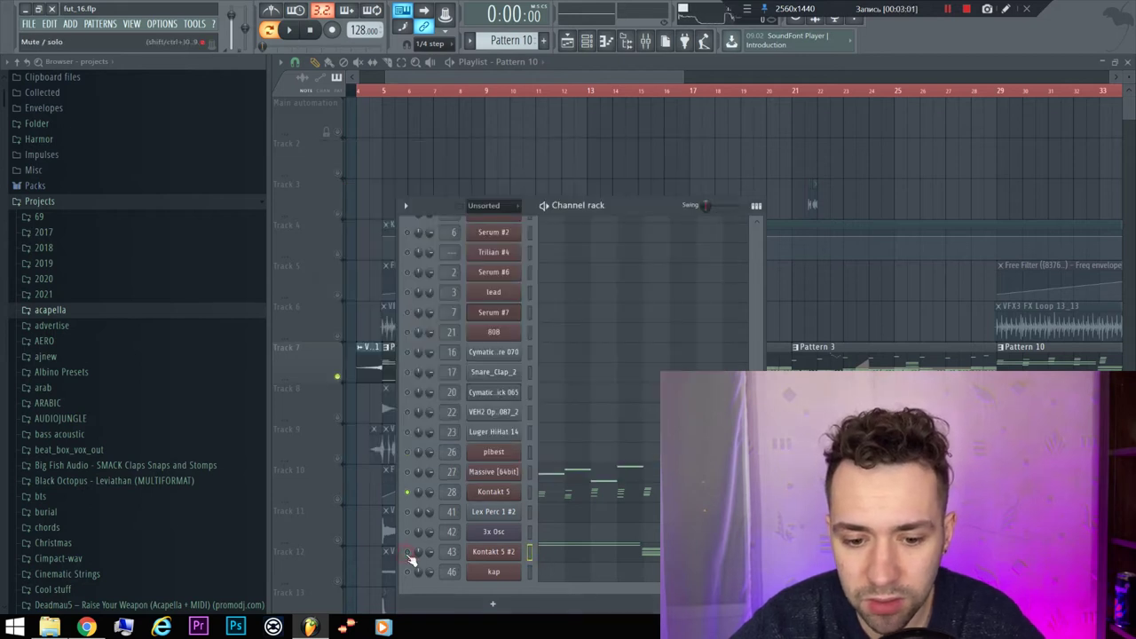
left_click(580, 546)
key("space")
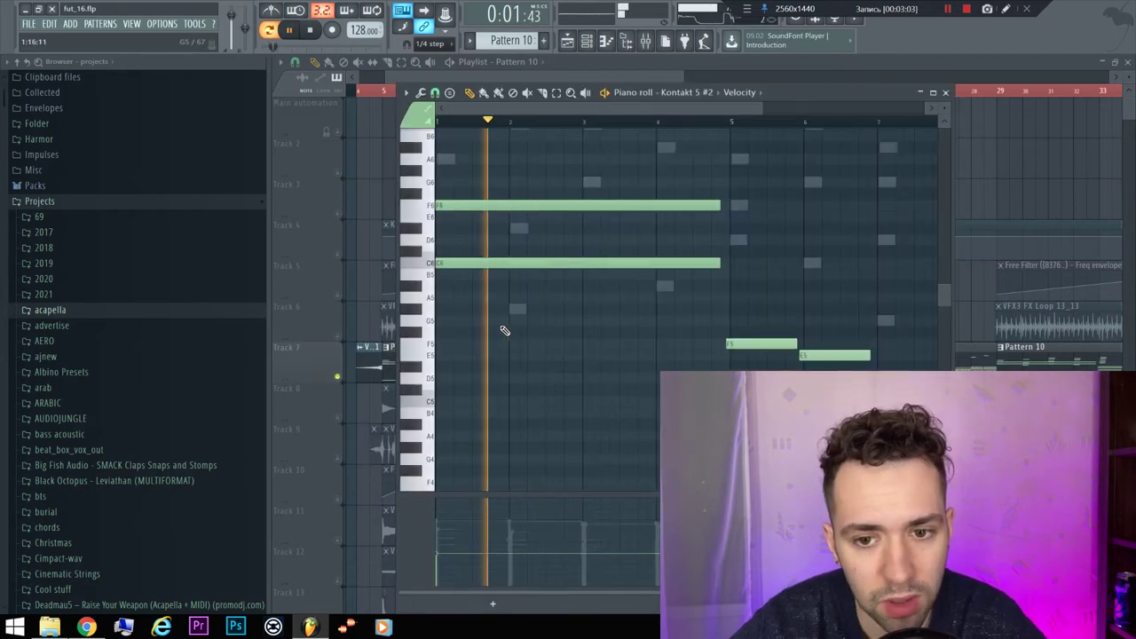
scroll(599, 333, "up", 2)
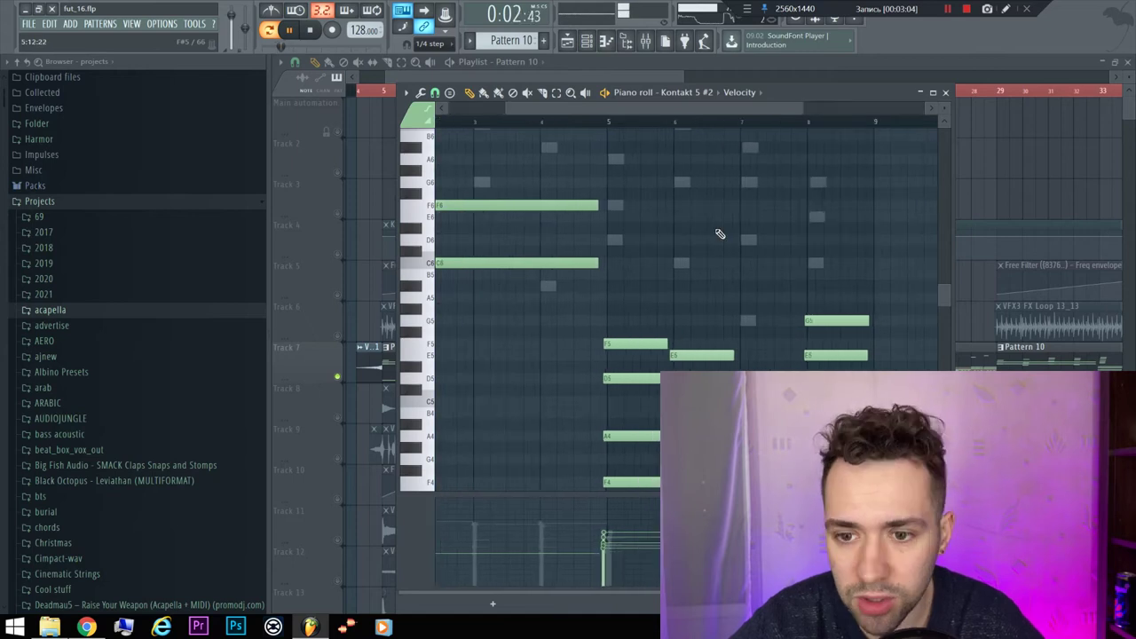
left_click(594, 123)
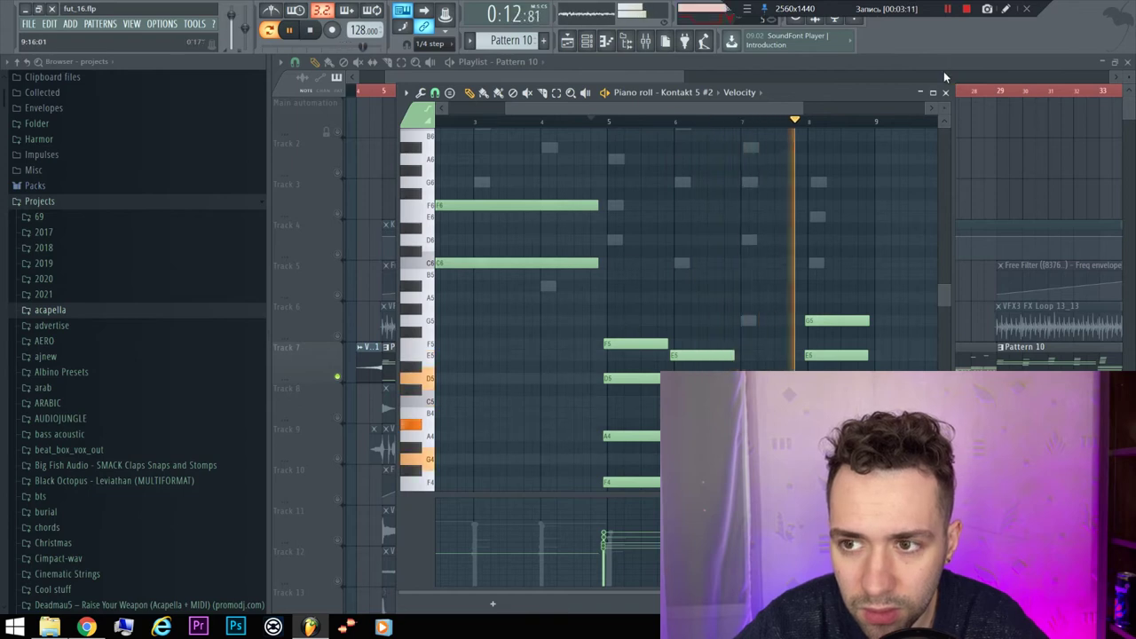
key("space")
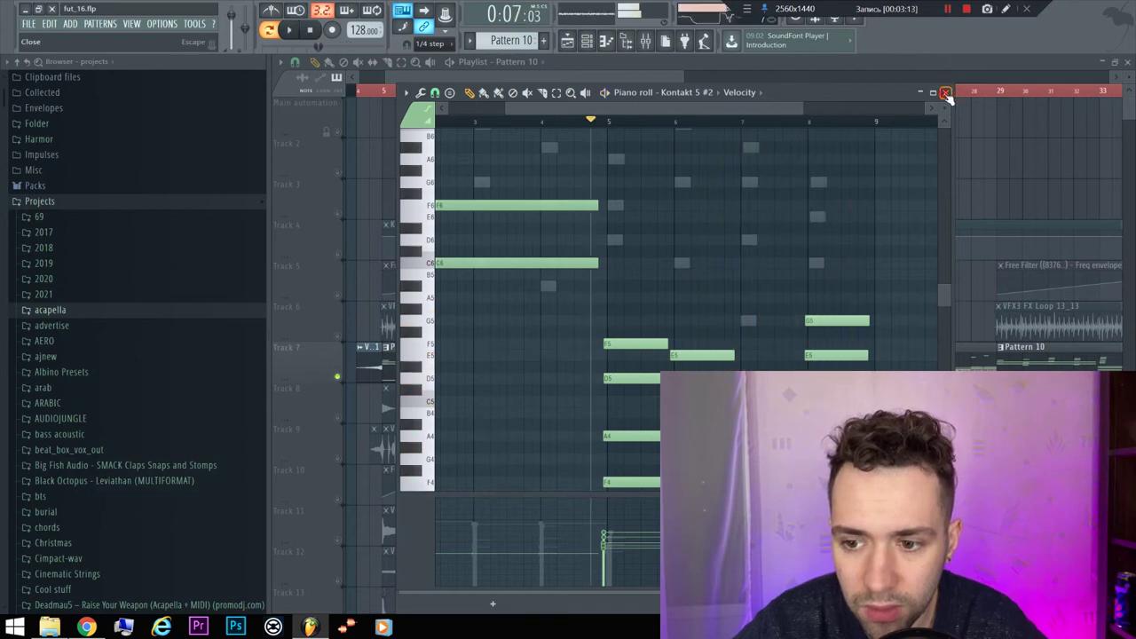
Close the Kontakt 5 #2 piano roll, peek at Pattern 1's Hat notes, and reopen the channel list.
left_click(947, 92)
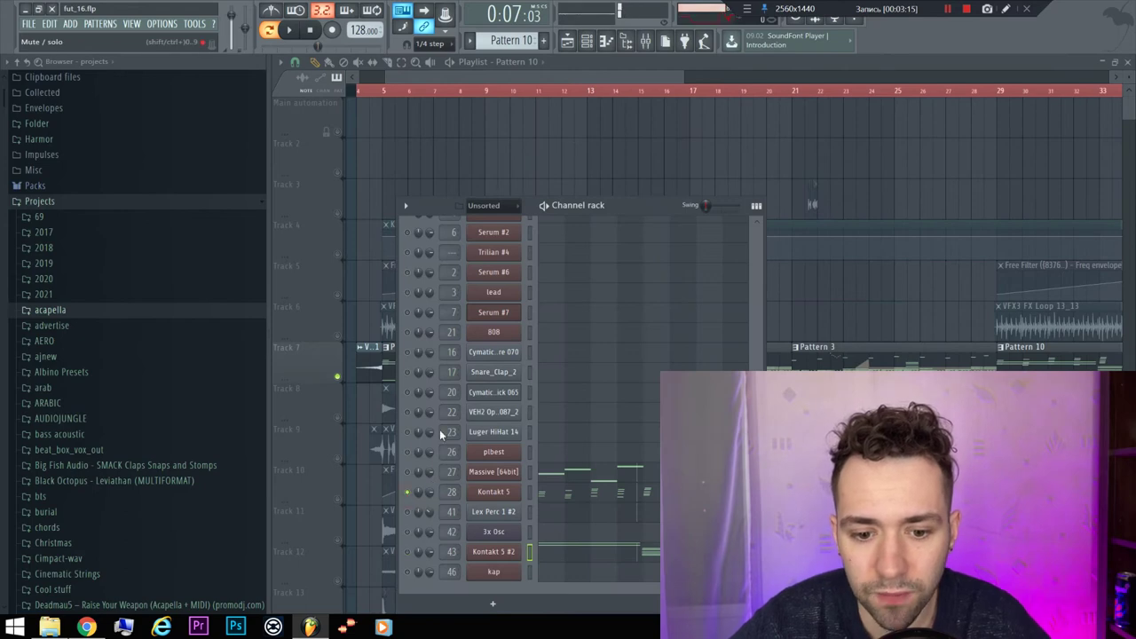
key("F6")
scroll(755, 205, "up", 2)
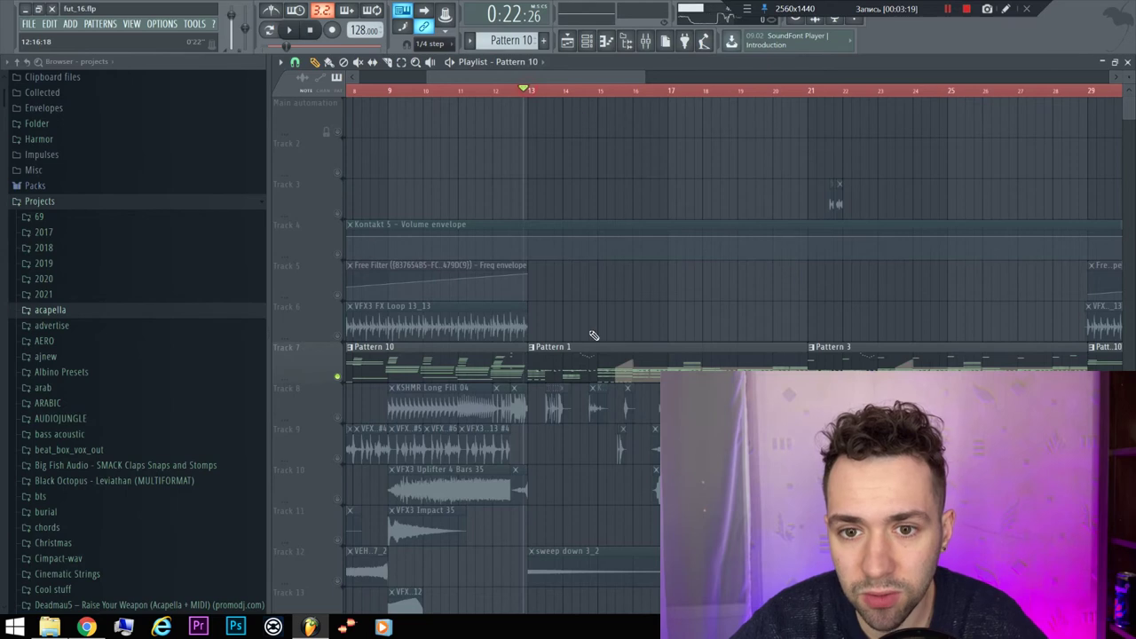
scroll(506, 357, "up", 2)
double_click(510, 360)
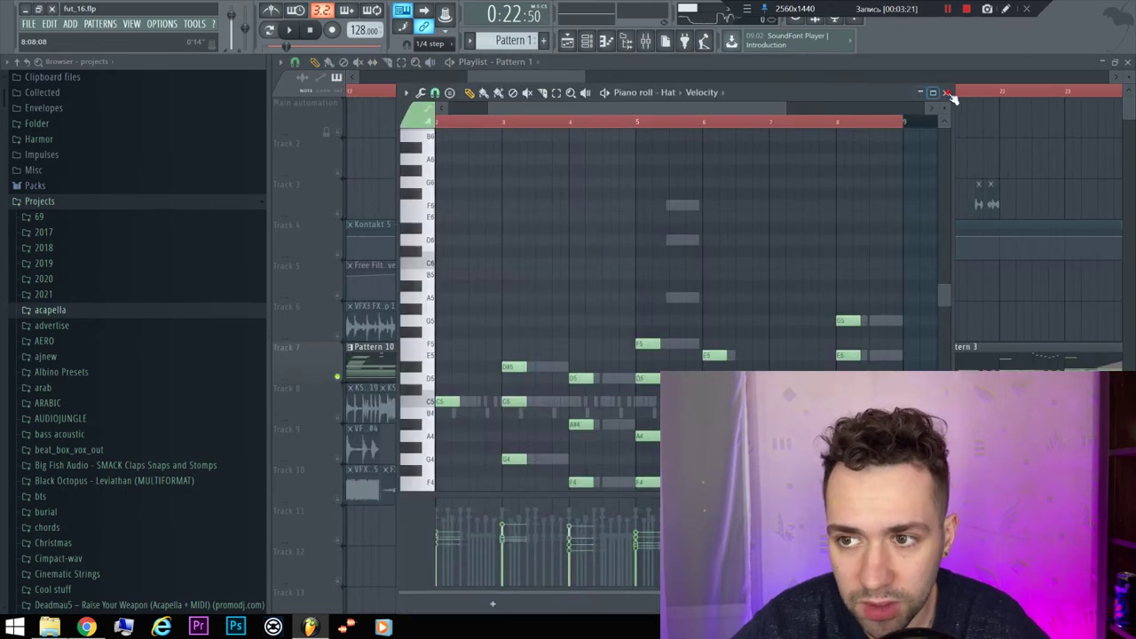
left_click(947, 93)
key("l")
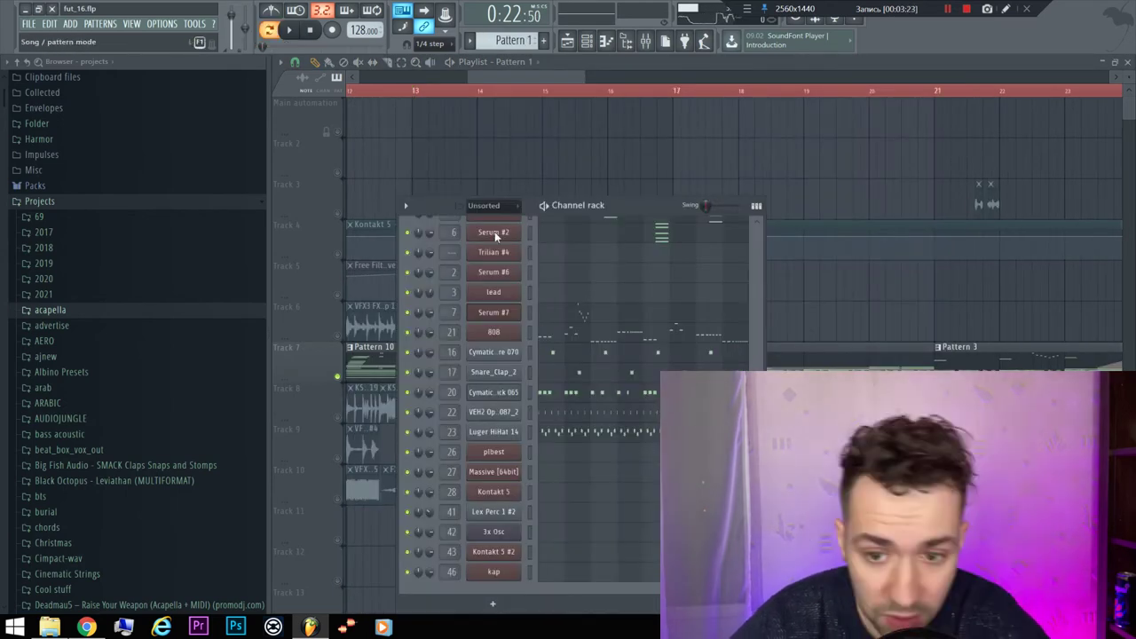
scroll(563, 364, "up", 4)
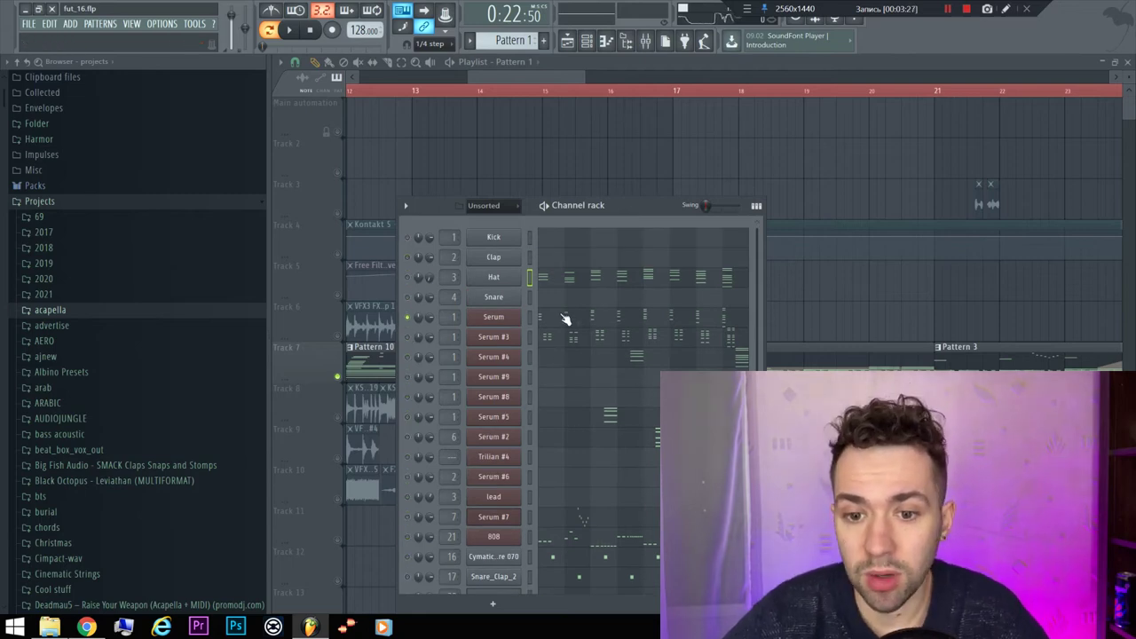
Audition the pattern while unmuting Serum #4, Serum #7, VEH2, Luger HiHat 14, Cymatic and Snare_Clap_2 channels.
key("space")
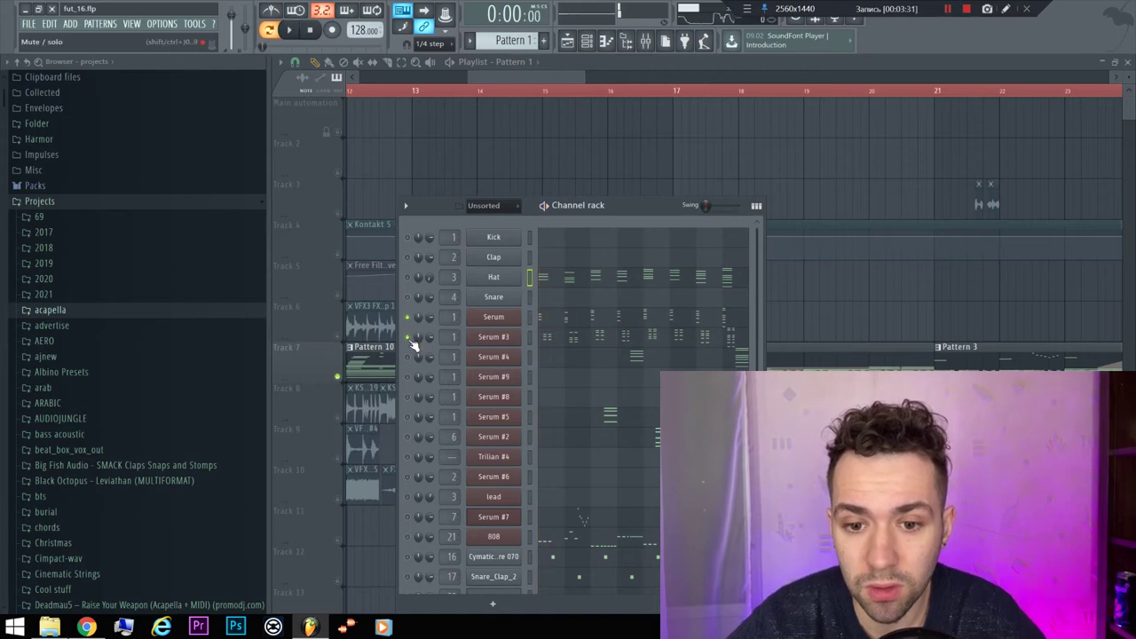
key("space")
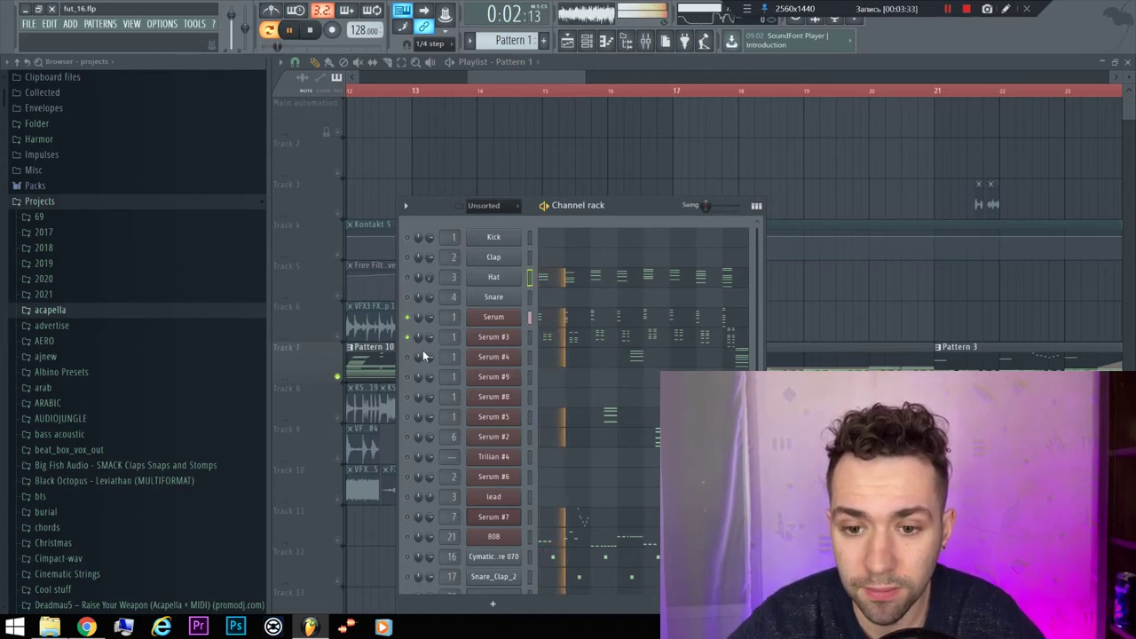
left_click(408, 357)
key("space")
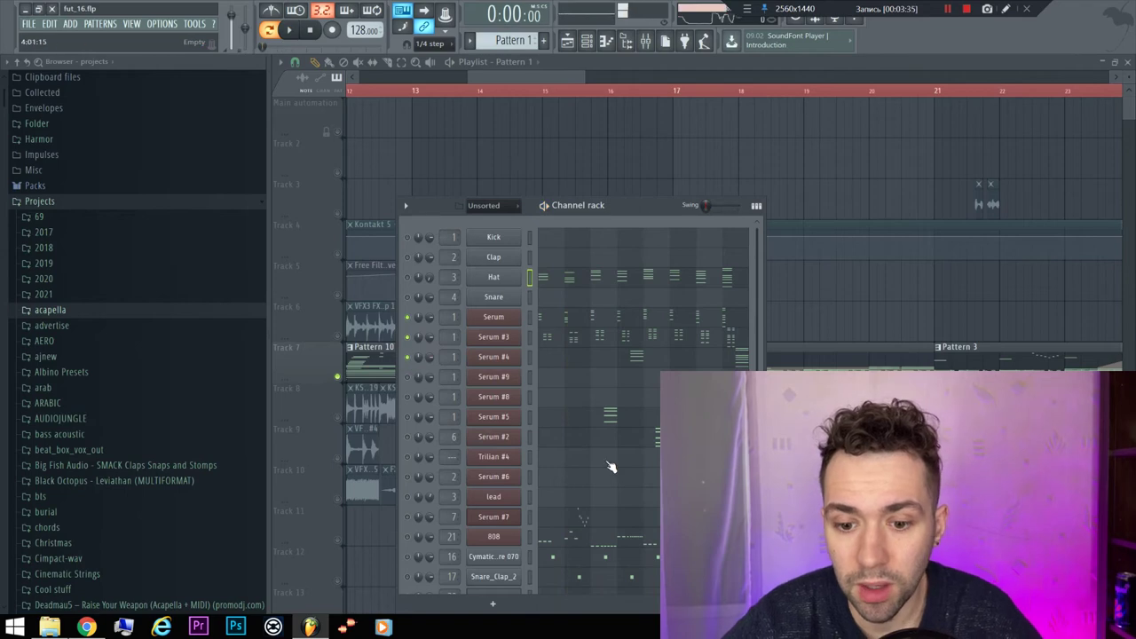
scroll(611, 467, "down", 3)
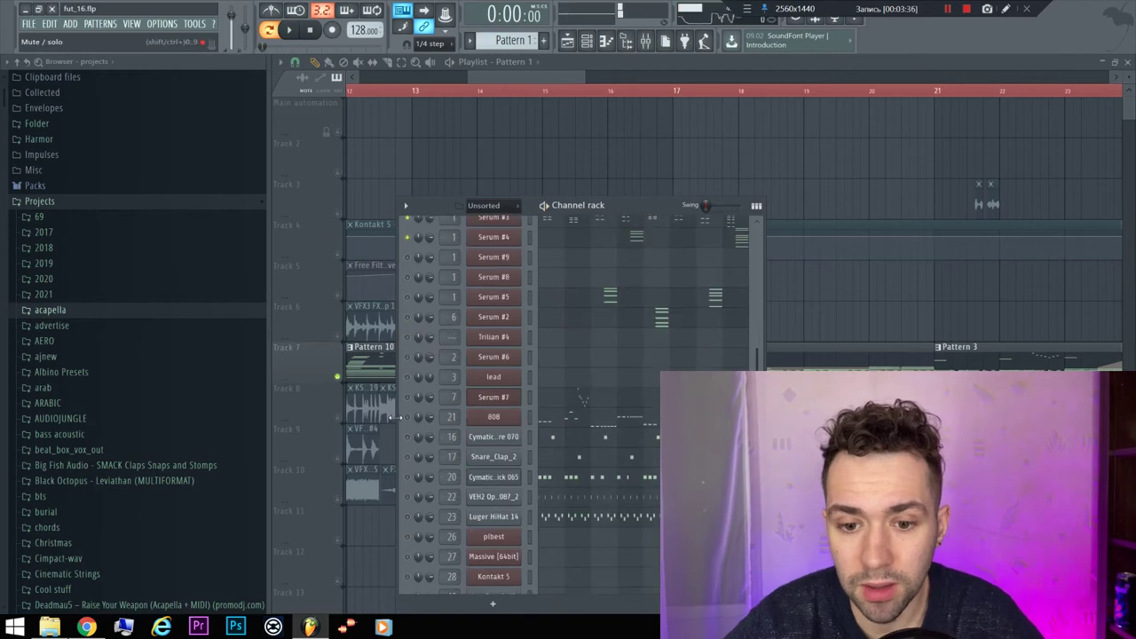
left_click(530, 400)
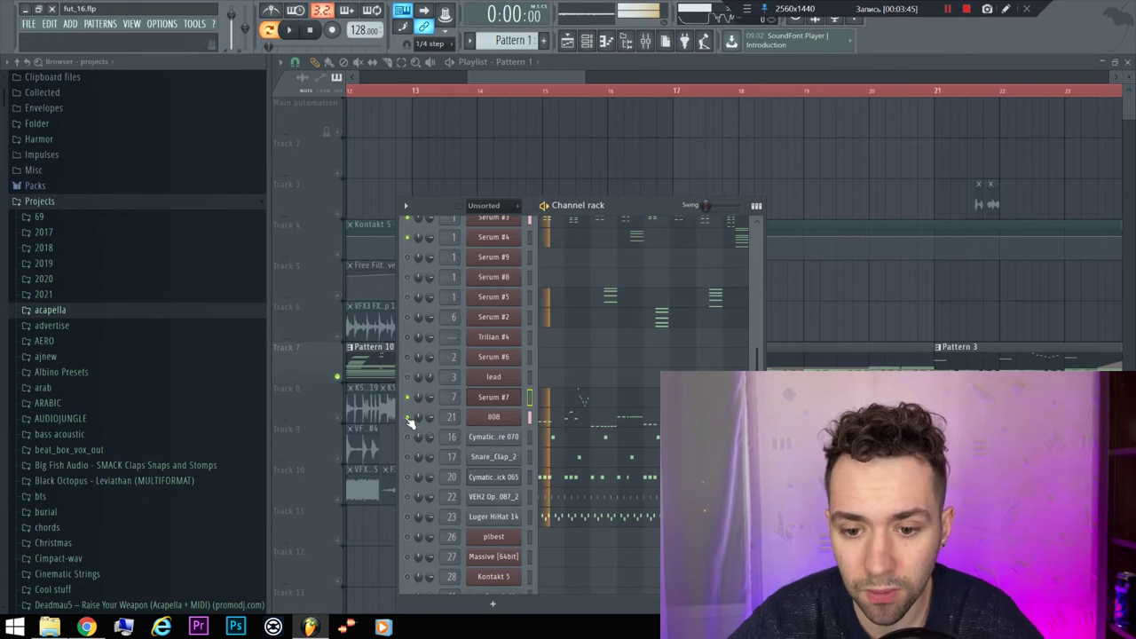
left_click(408, 497)
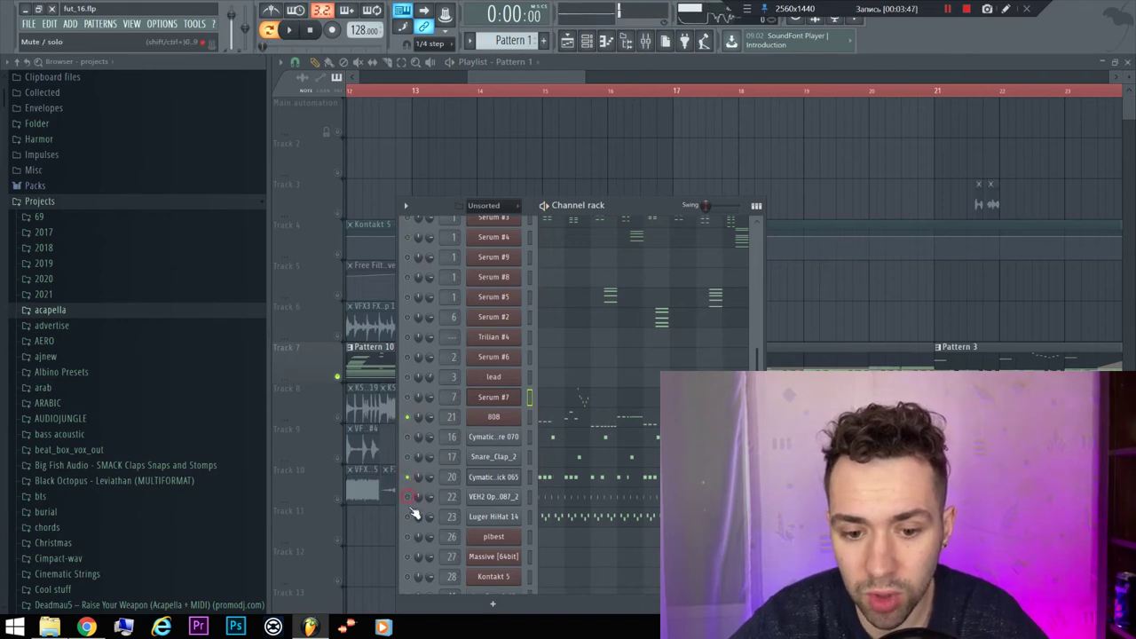
left_click(408, 516)
key("space")
left_click(408, 456)
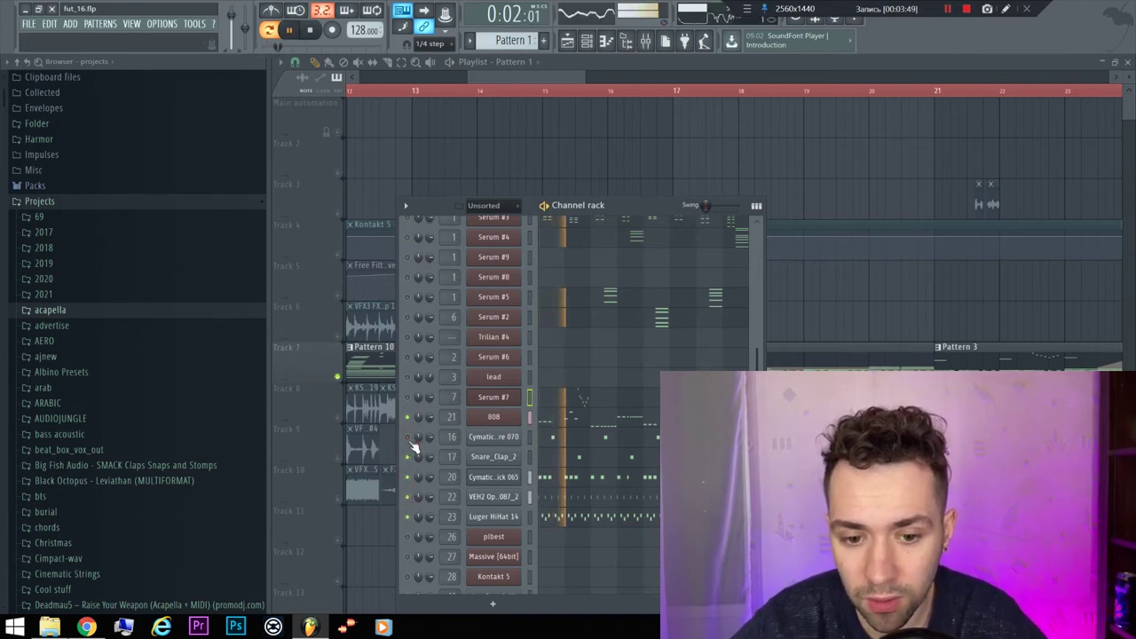
left_click(408, 437)
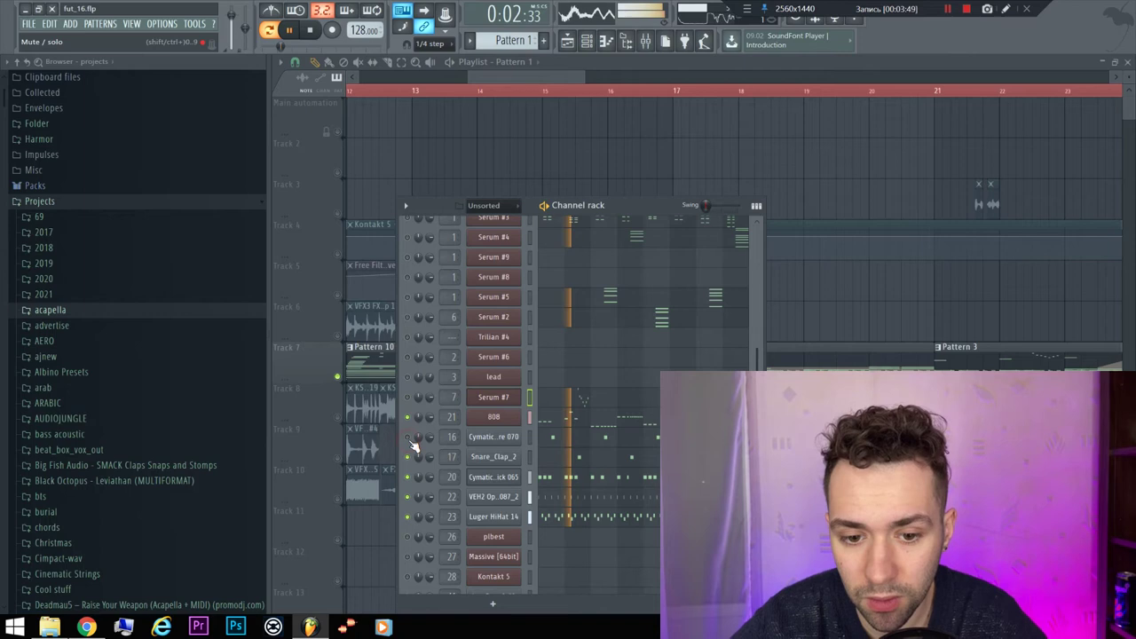
key("space")
right_click(408, 397)
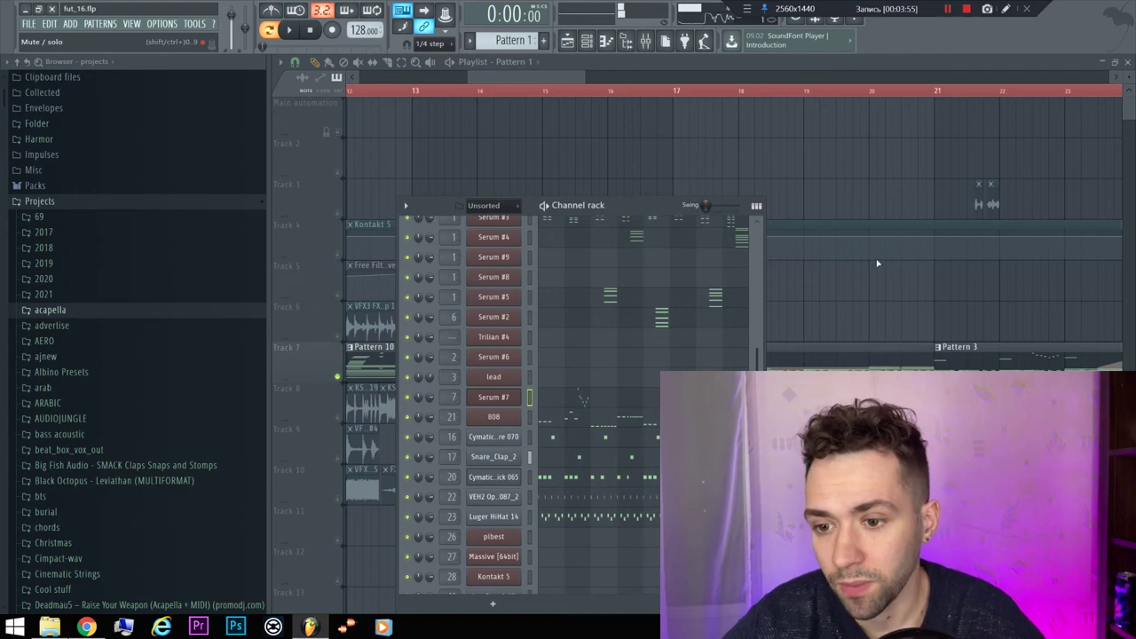
key("F6")
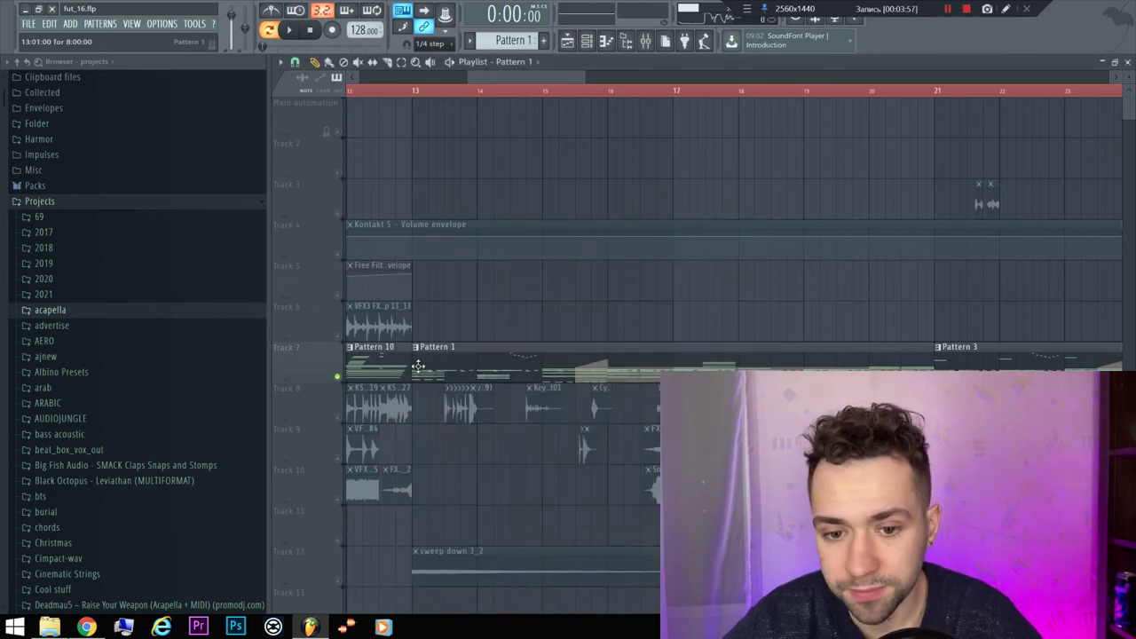
Play Track 8's clips from bar 13, checking the Cymatics Perc 062 sample settings before stopping.
left_click(410, 91)
left_click(330, 414)
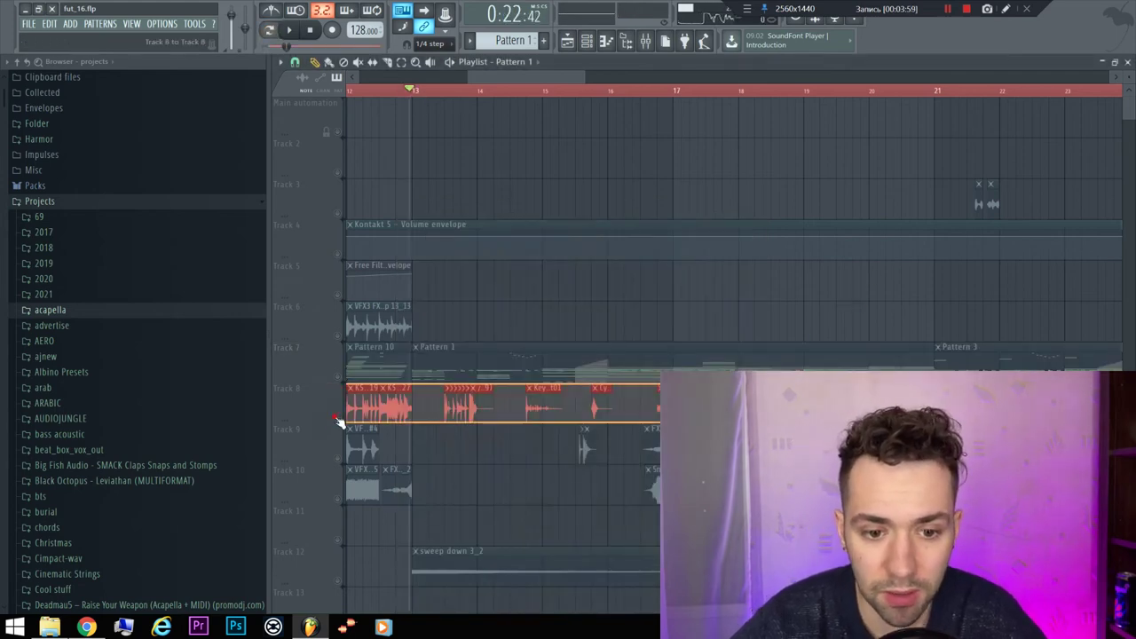
left_click(413, 91)
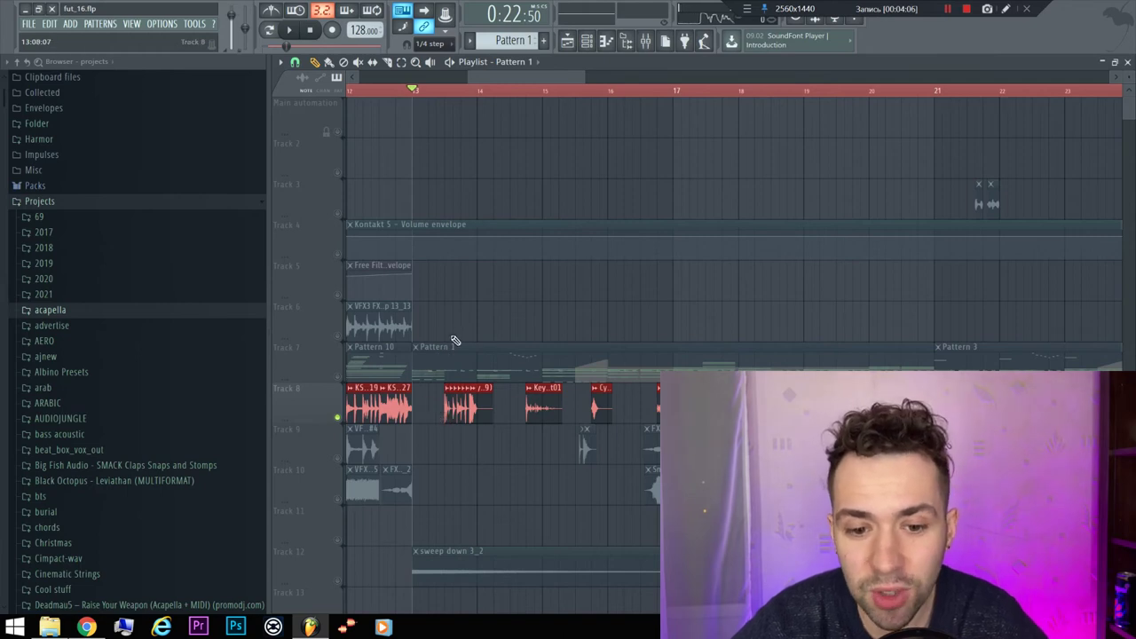
key("space")
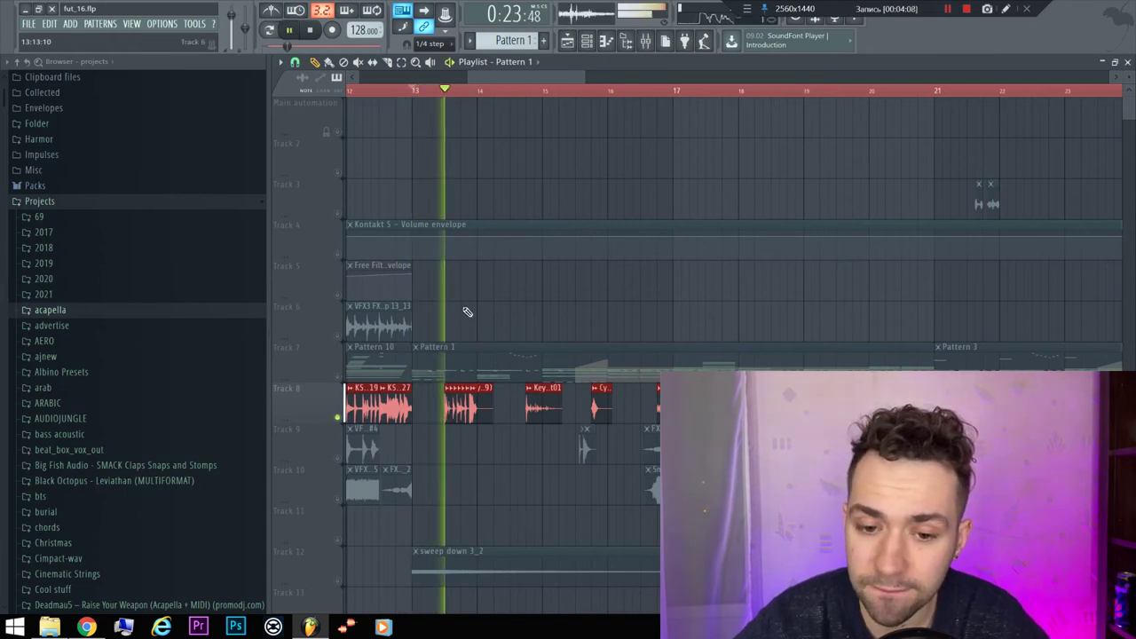
double_click(471, 401)
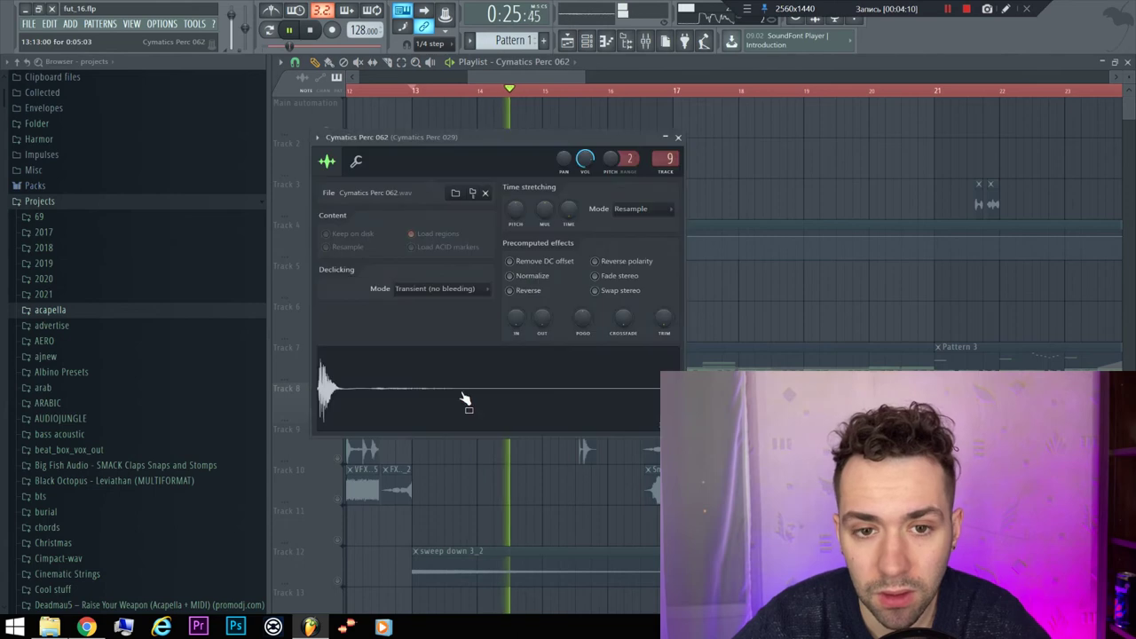
left_click(678, 138)
key("space")
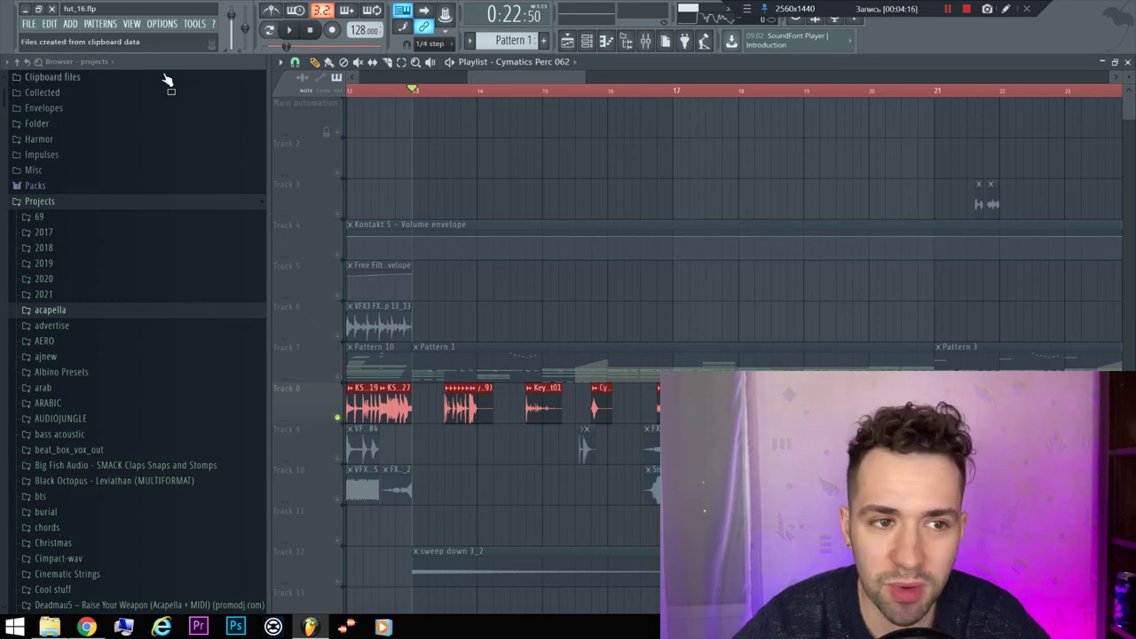
Switch the browser snapshot to 'all' and expand the Projects › new folder.
left_click(95, 61)
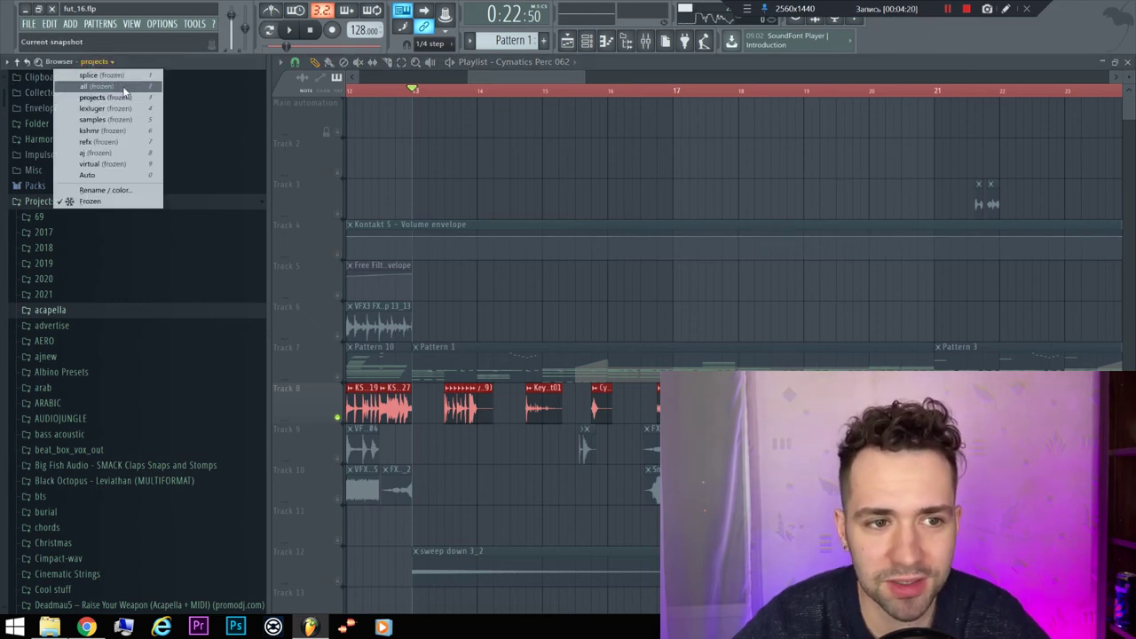
left_click(124, 90)
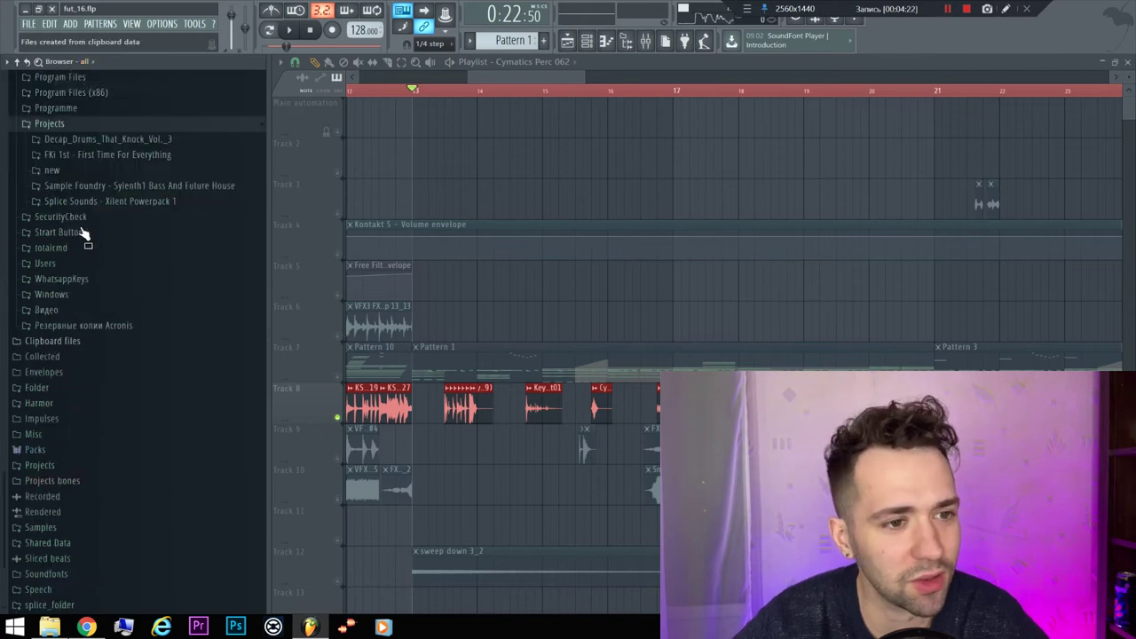
scroll(78, 267, "up", 5)
left_click(52, 336)
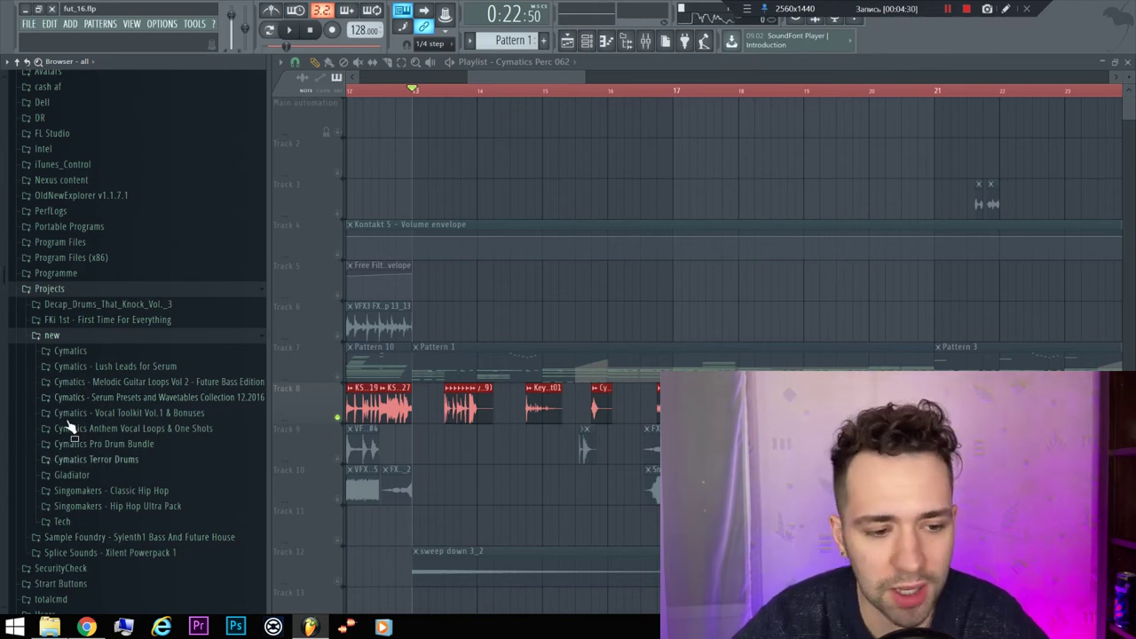
Explore Cymatics › Savage Drums For Trap Gold Edition › 808s, then collapse those folders.
left_click(112, 353)
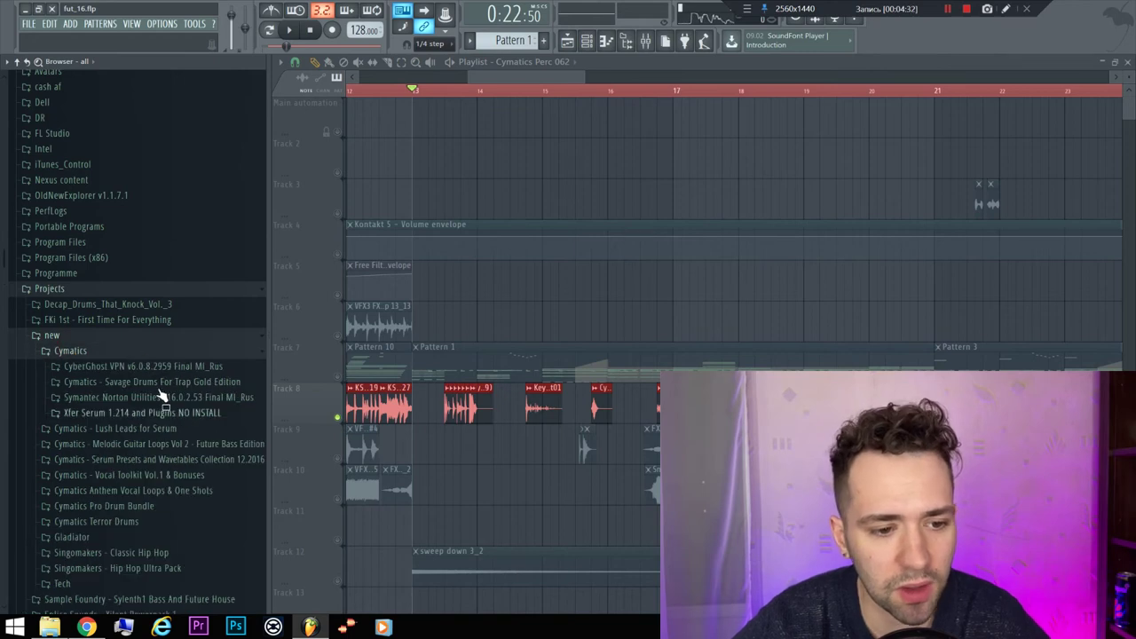
left_click(96, 385)
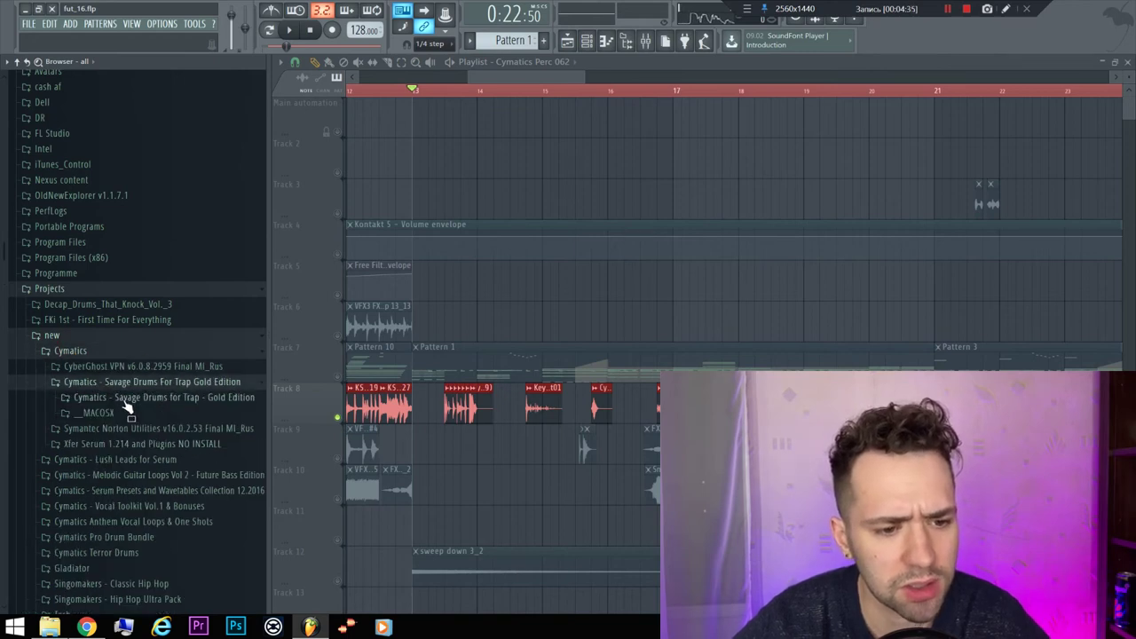
left_click(78, 399)
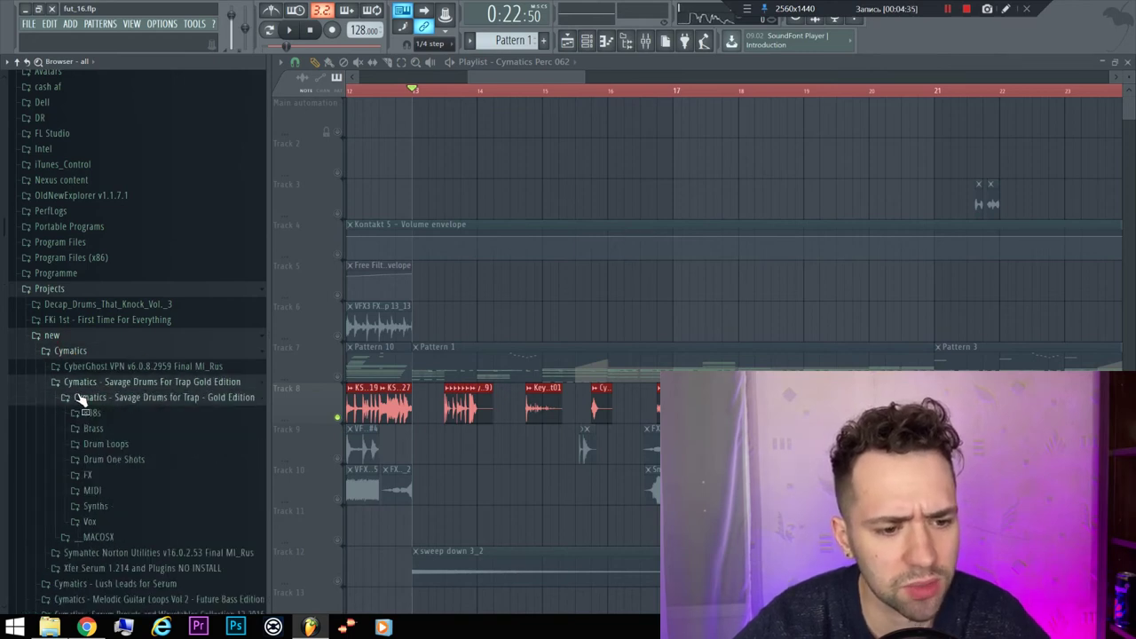
left_click(164, 396)
left_click(147, 399)
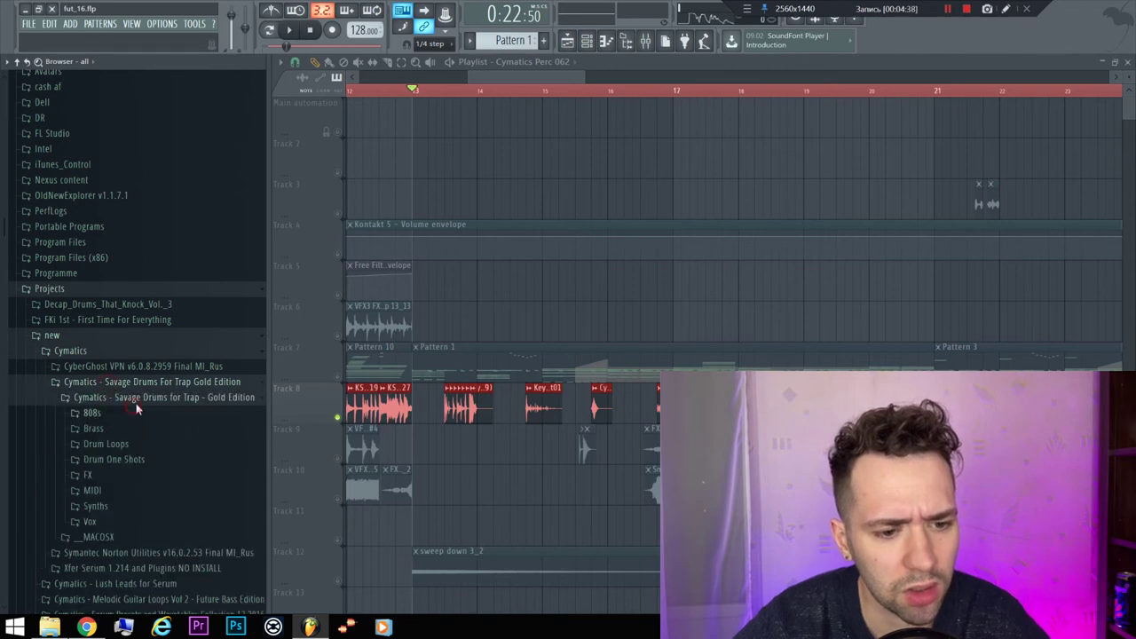
left_click(136, 410)
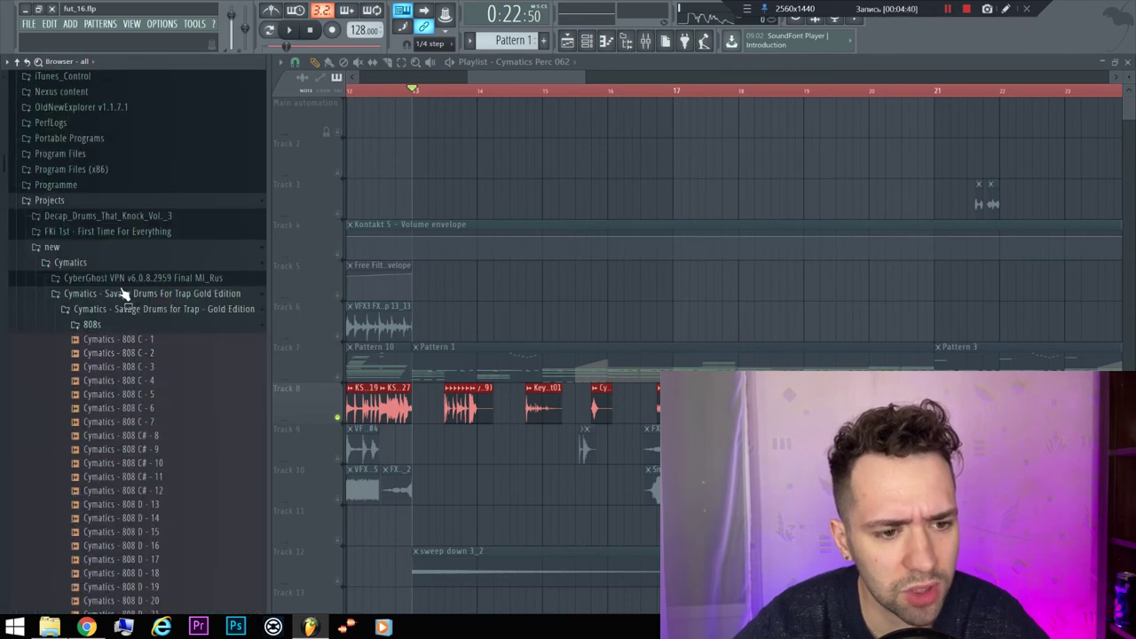
left_click(124, 295)
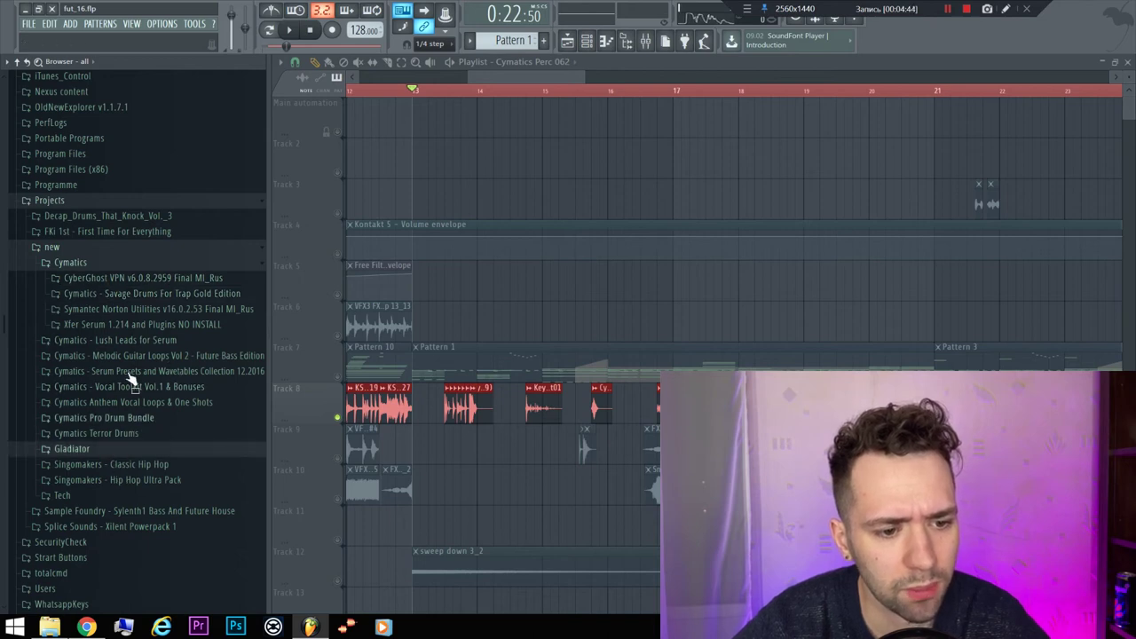
left_click(87, 262)
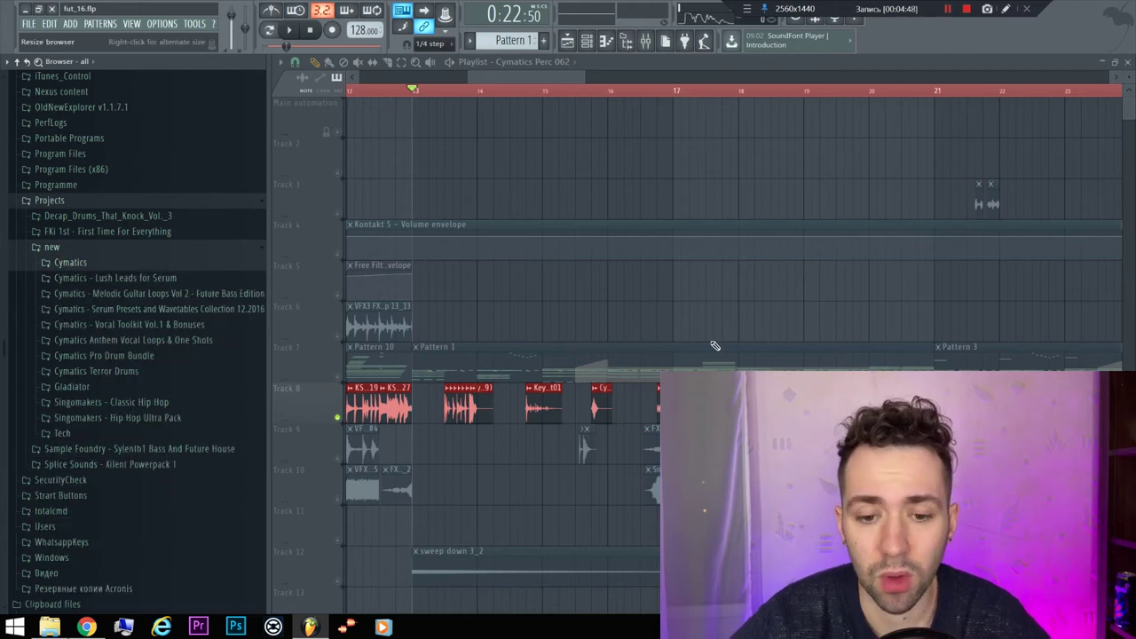
Zoom out the playlist, deselect Track 8's clips and release its solo on every track.
scroll(529, 358, "down", 5)
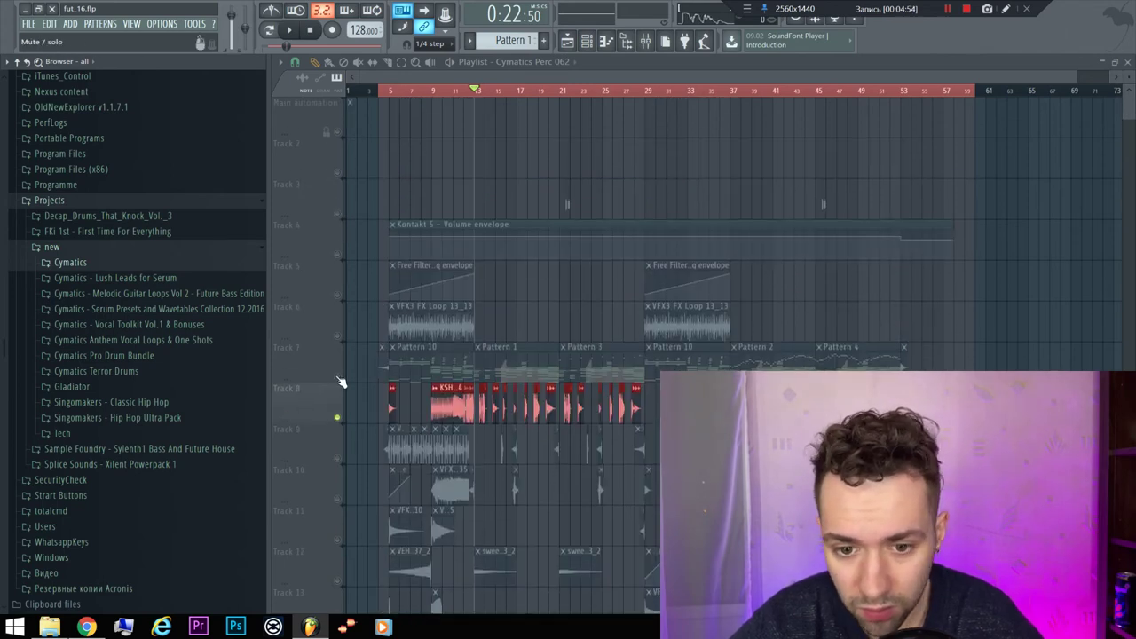
left_click(331, 374)
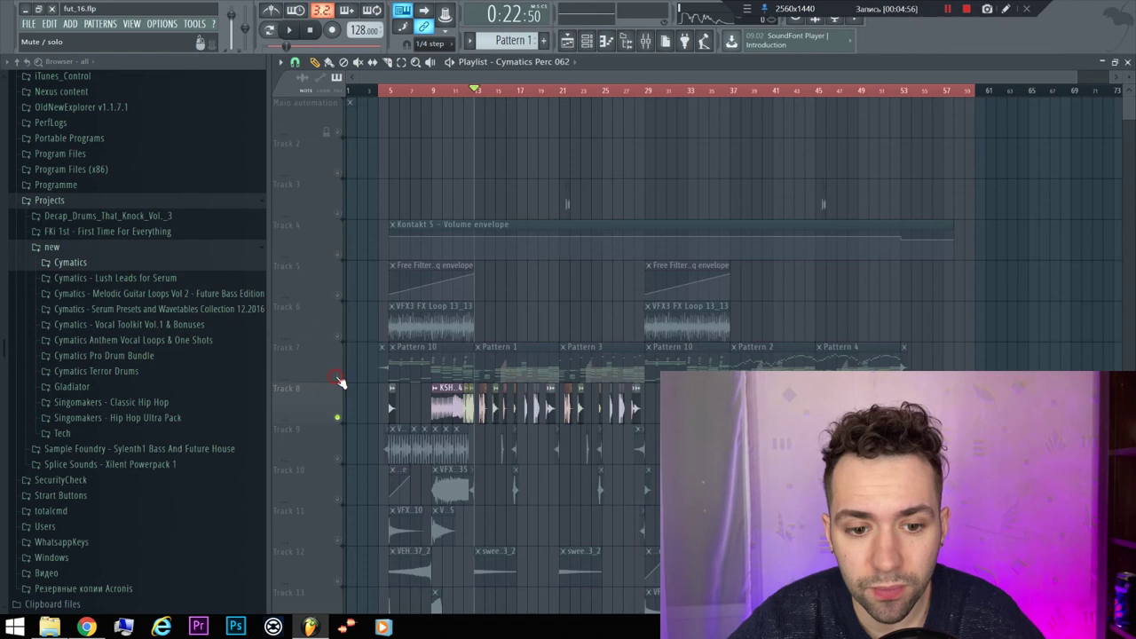
right_click(339, 378)
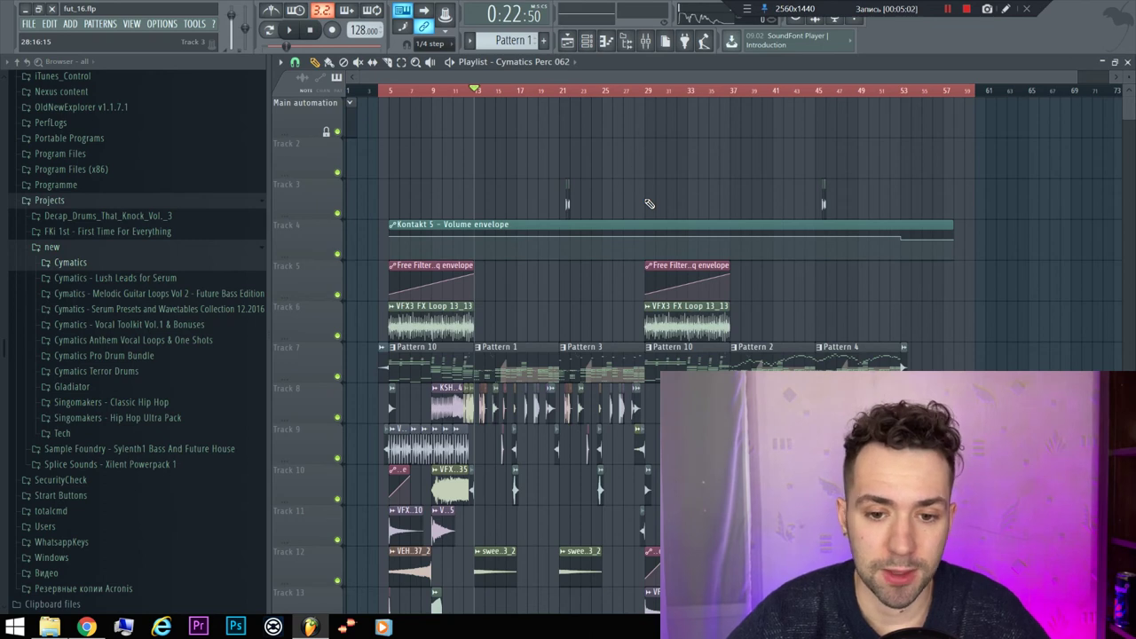
Back in Chrome, open the 'yo' bookmark in a background tab and go to the AudioJungle profile tab.
left_click(86, 627)
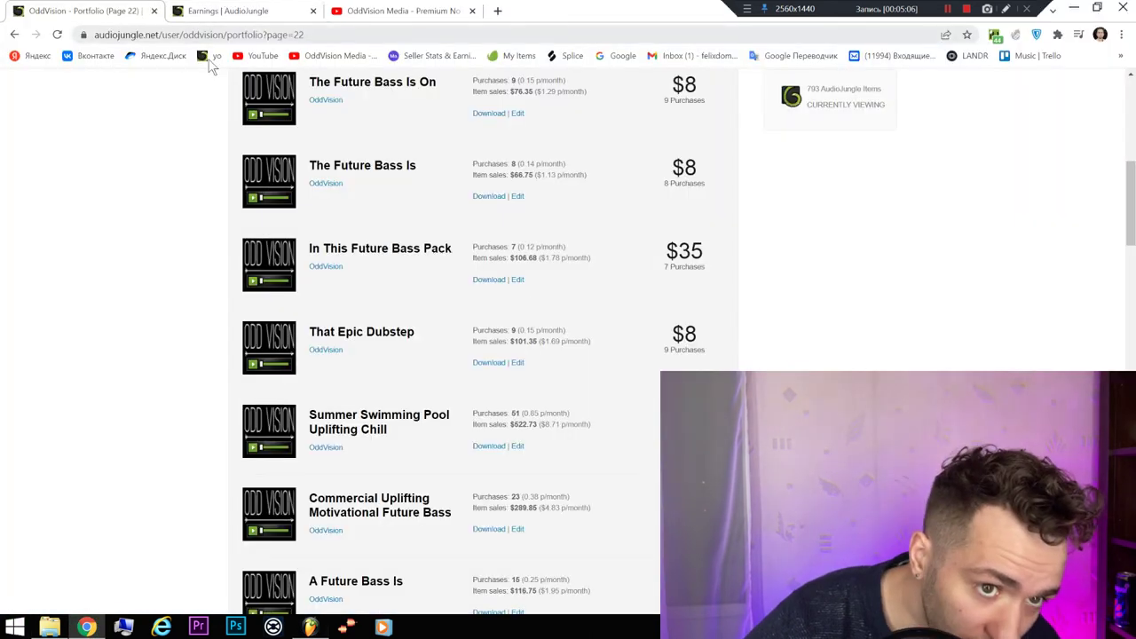
middle_click(204, 56)
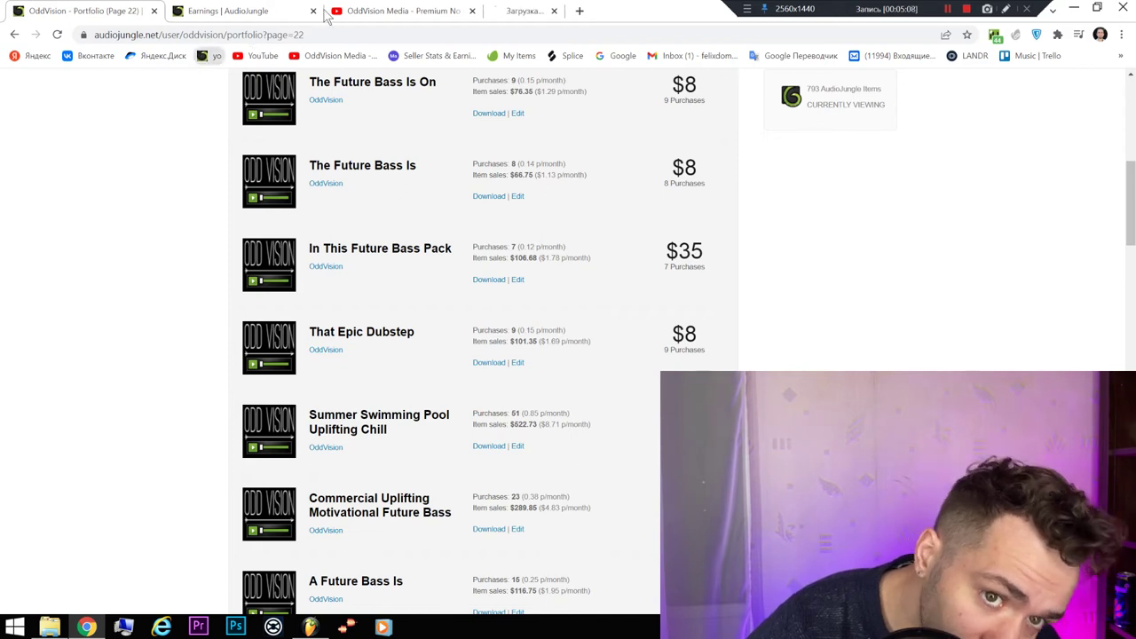
left_click(522, 11)
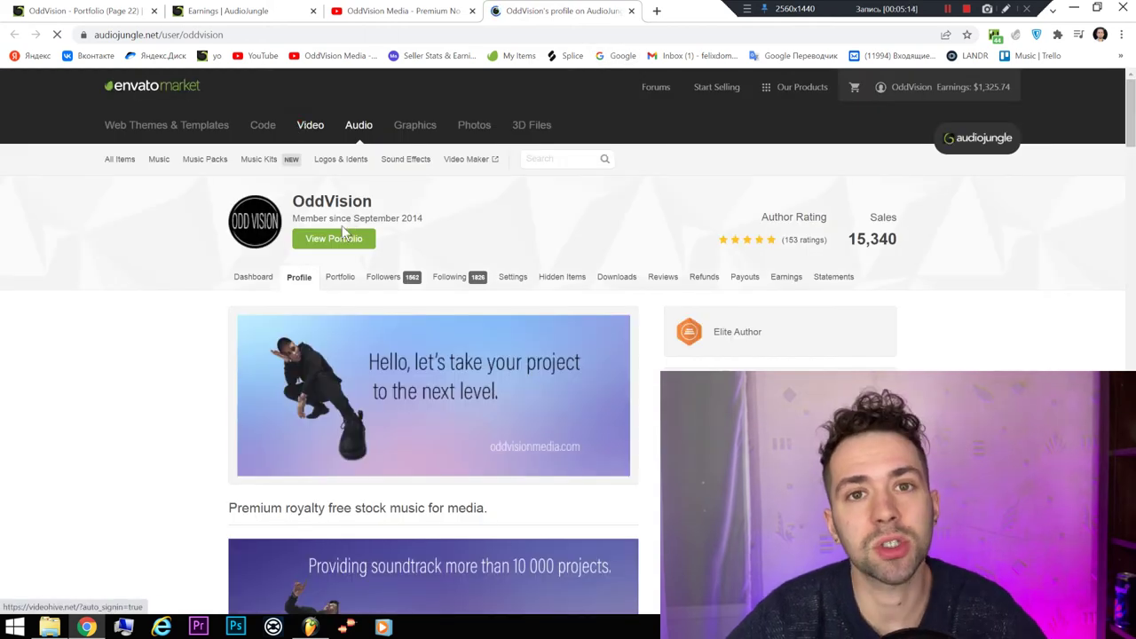
mouse_move(259, 160)
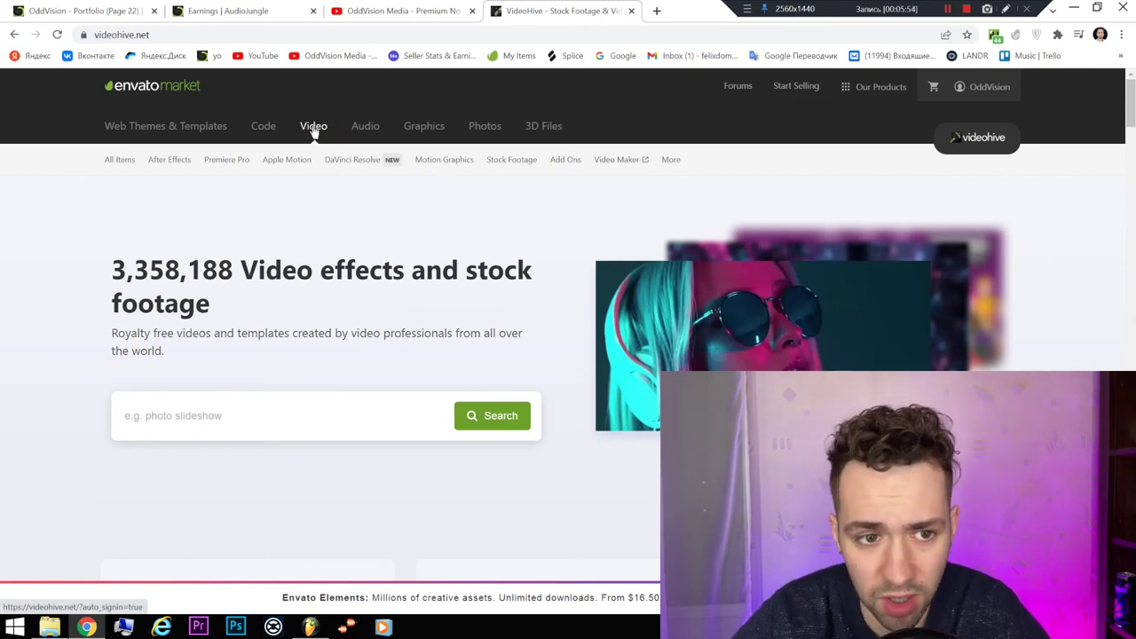
Open VideoHive's 2022 best-selling items and scroll through this week's top sellers, then back up.
mouse_move(114, 161)
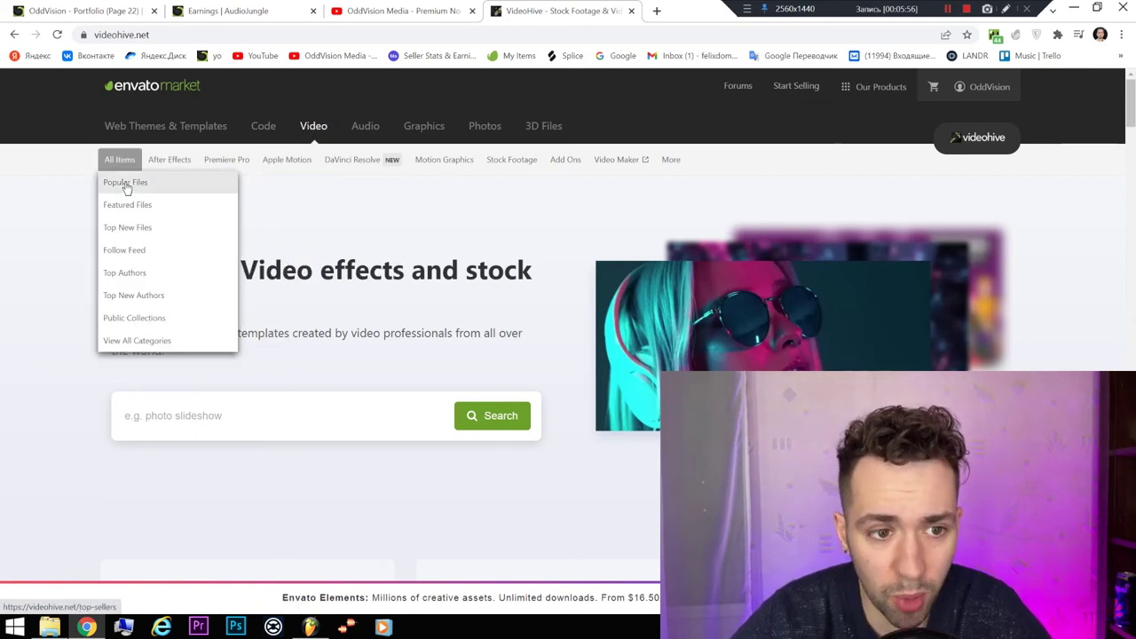
left_click(146, 187)
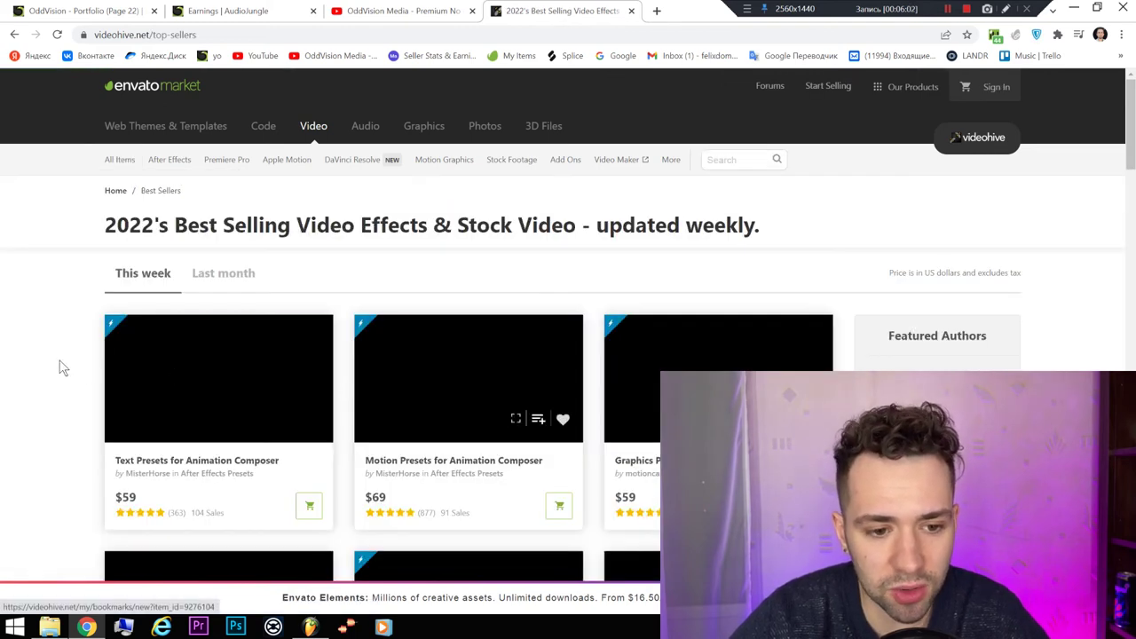
scroll(62, 363, "down", 1)
scroll(62, 364, "down", 3)
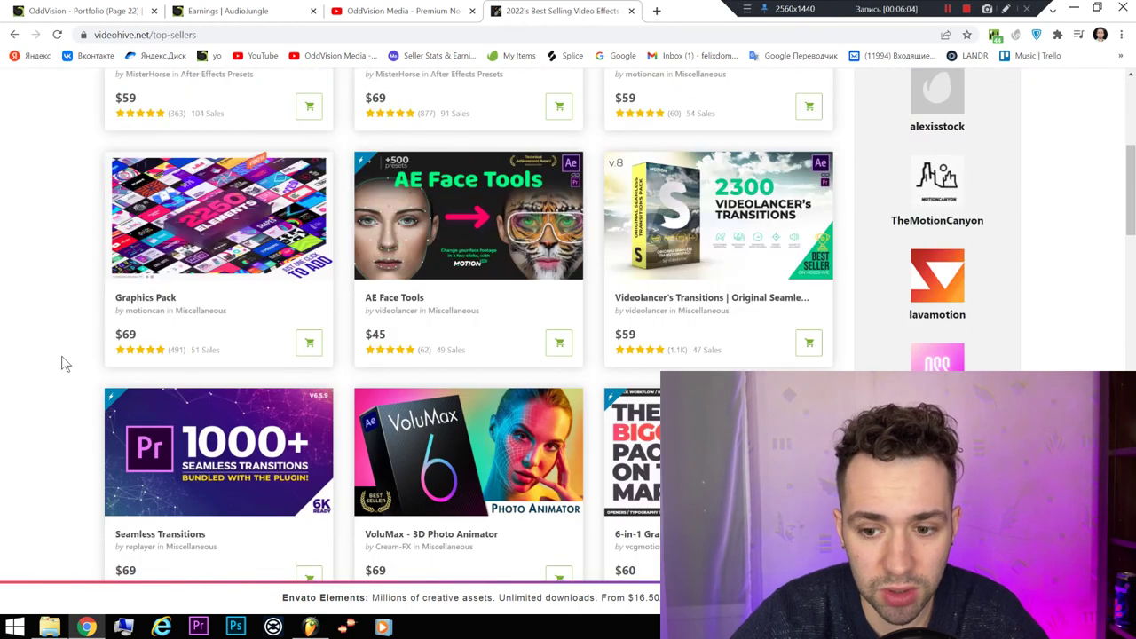
scroll(63, 364, "down", 4)
scroll(62, 364, "down", 2)
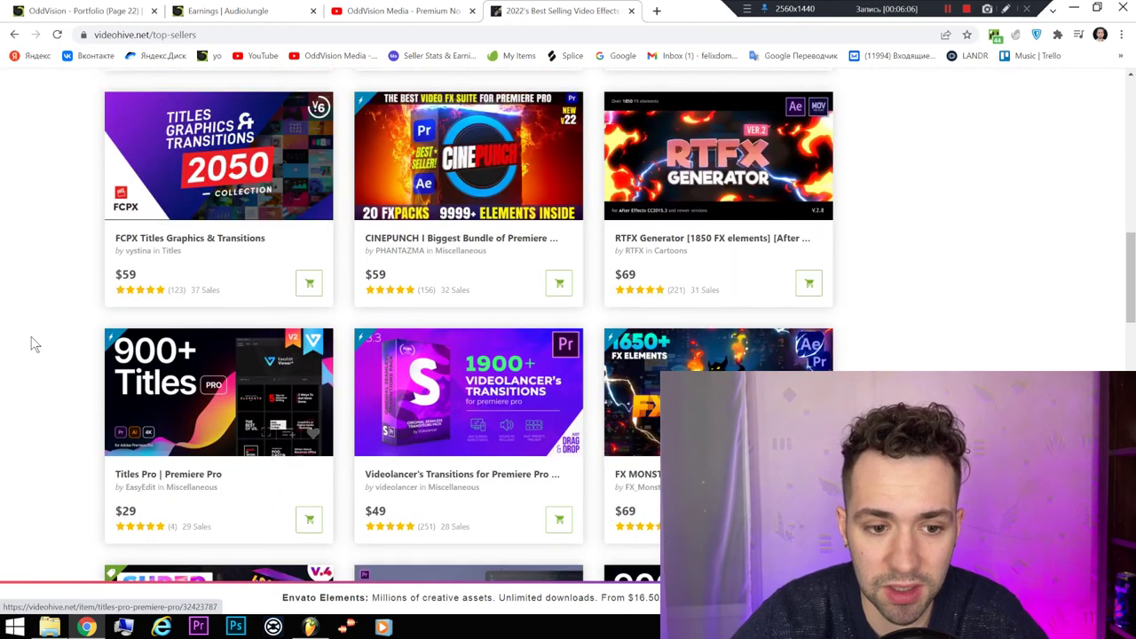
scroll(51, 353, "down", 4)
scroll(51, 352, "down", 3)
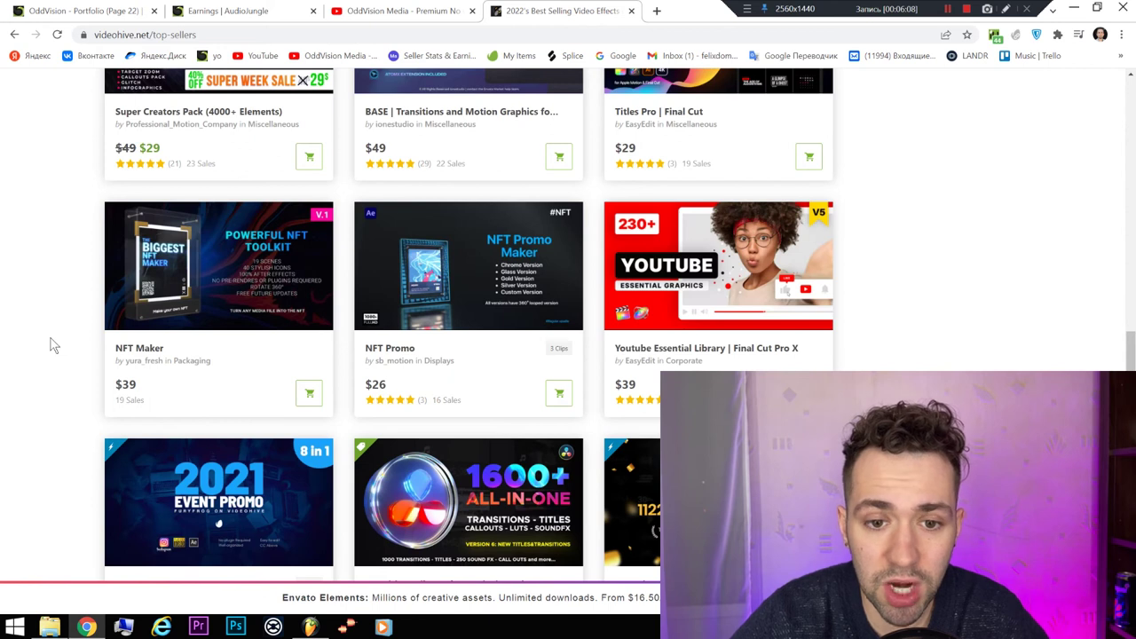
scroll(51, 344, "down", 3)
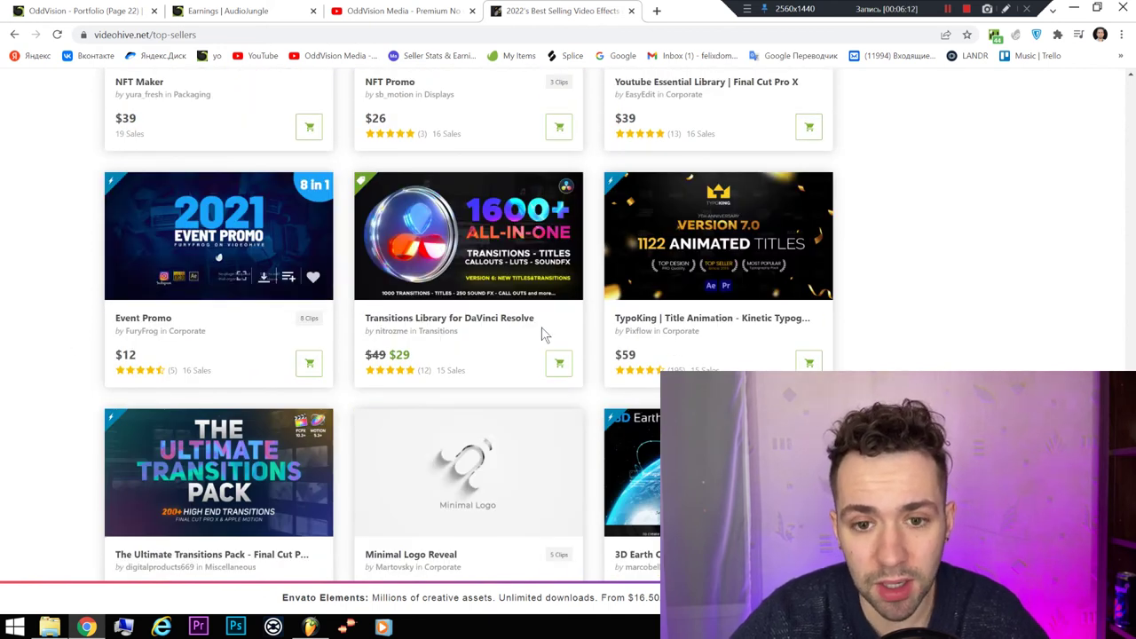
scroll(710, 266, "down", 5)
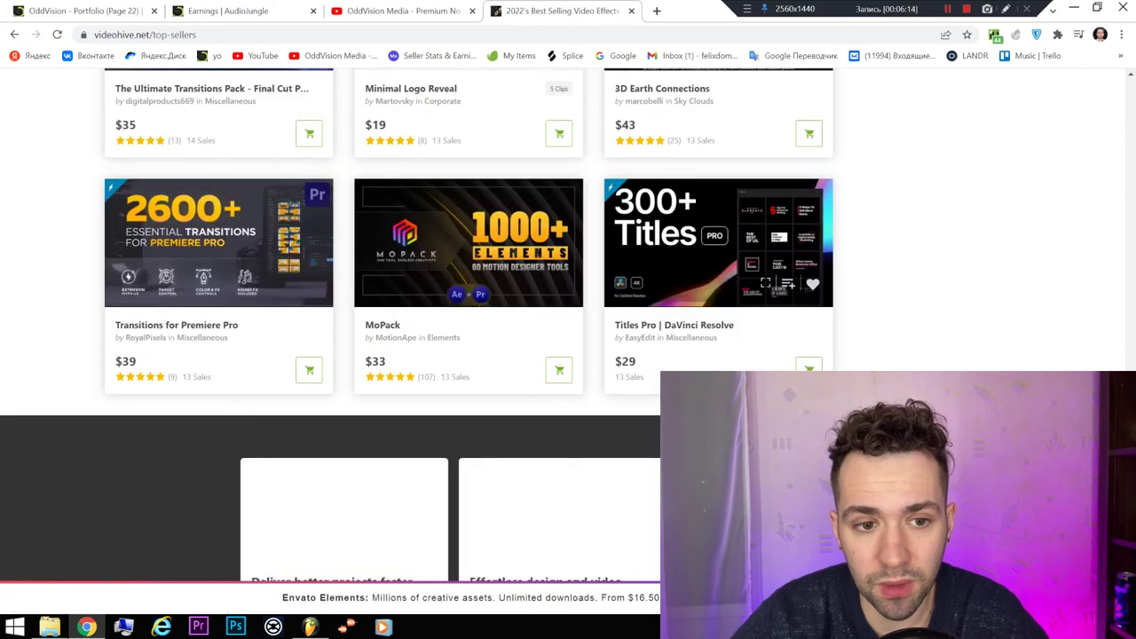
scroll(710, 239, "up", 2)
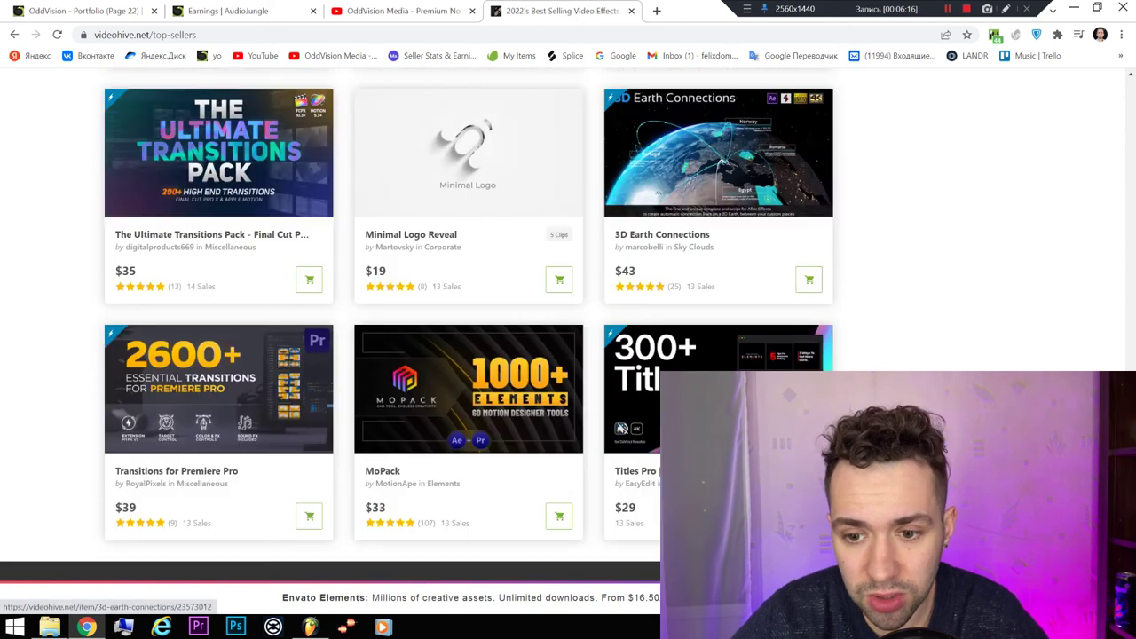
scroll(711, 240, "up", 10)
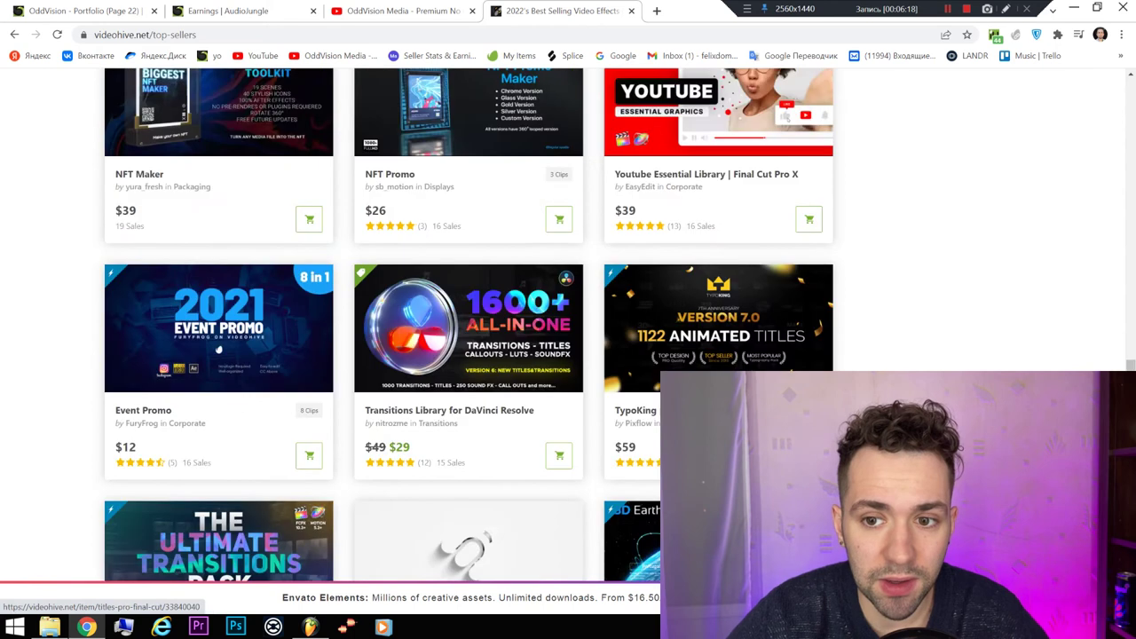
scroll(506, 435, "up", 5)
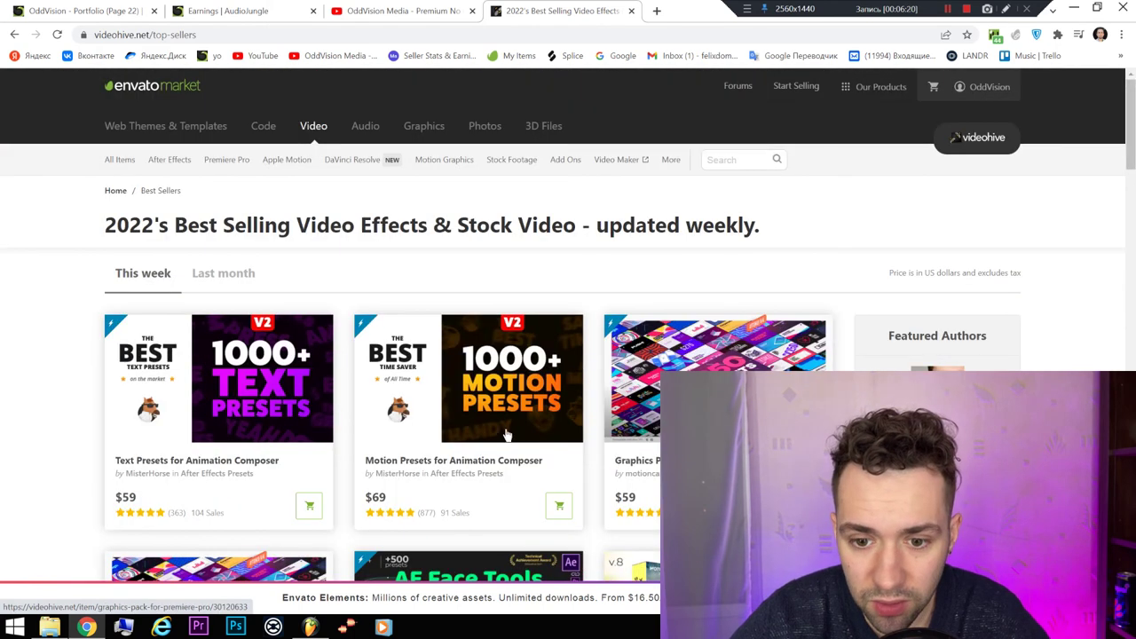
Search VideoHive for 'intro' and browse the 65,543 results, such as NFT Intro at $22.
left_click(728, 159)
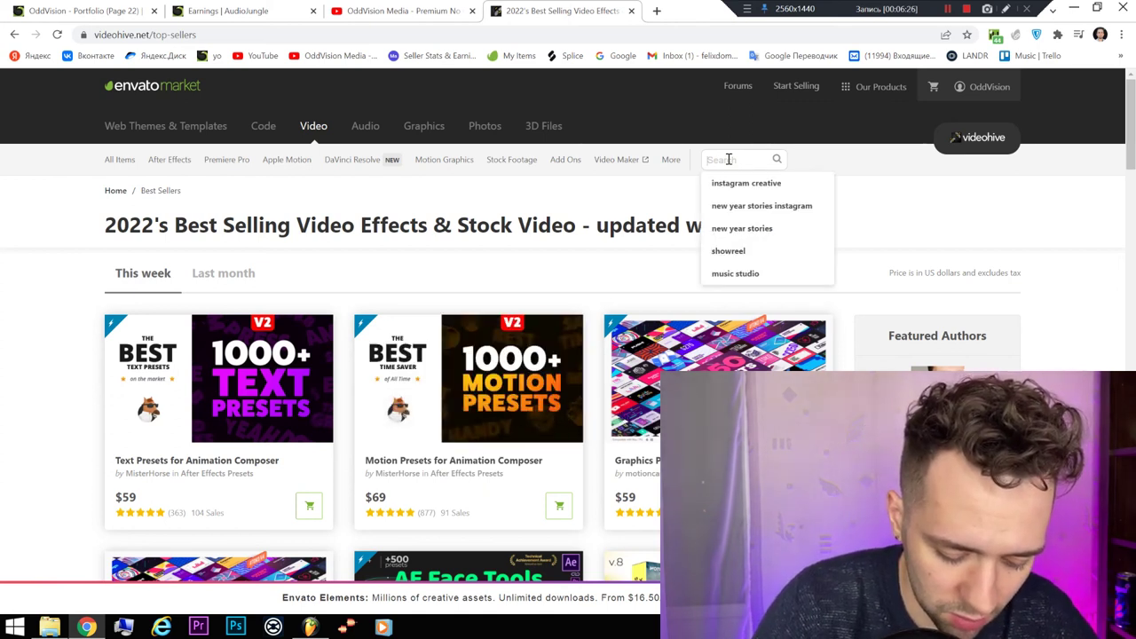
type("intro")
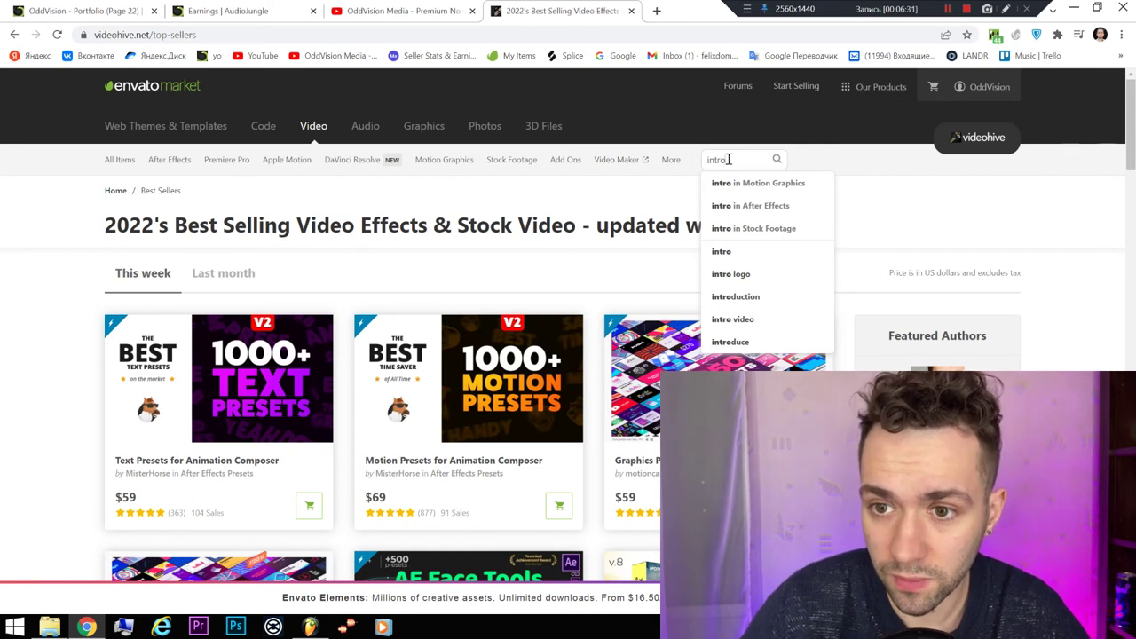
key("Return")
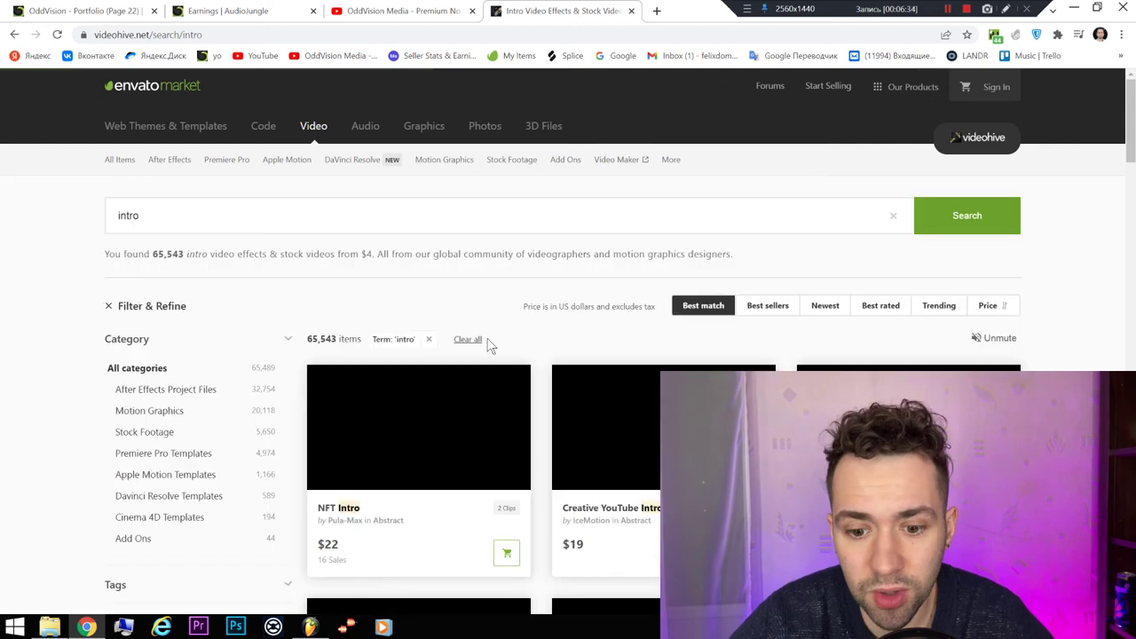
scroll(424, 380, "down", 2)
mouse_move(351, 362)
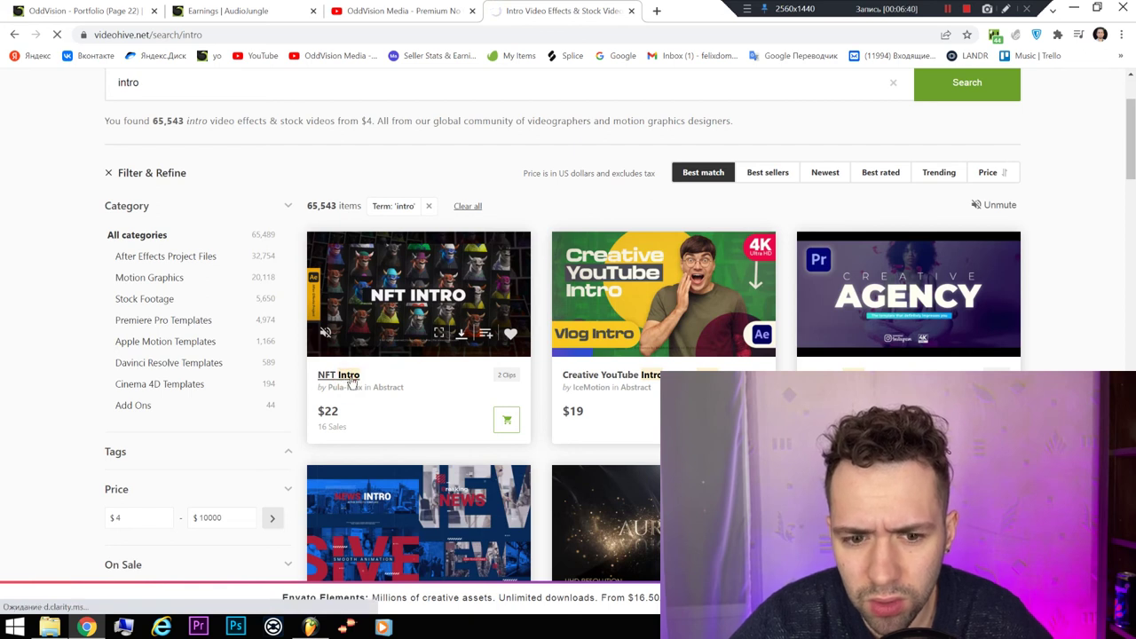
left_click(350, 377)
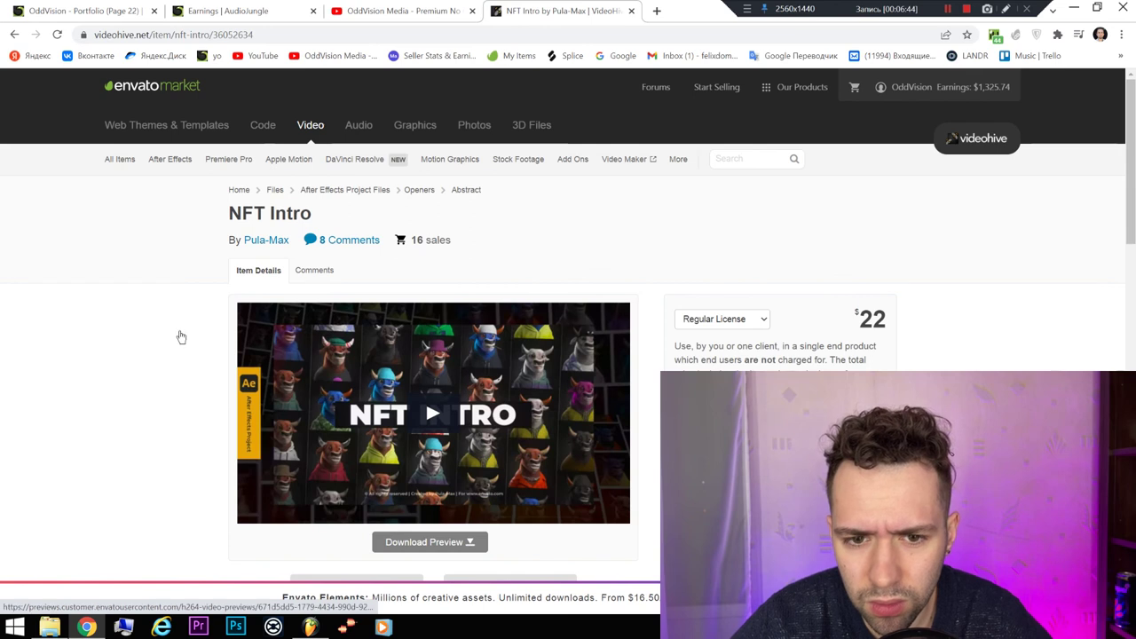
scroll(204, 327, "down", 3)
left_click(440, 257)
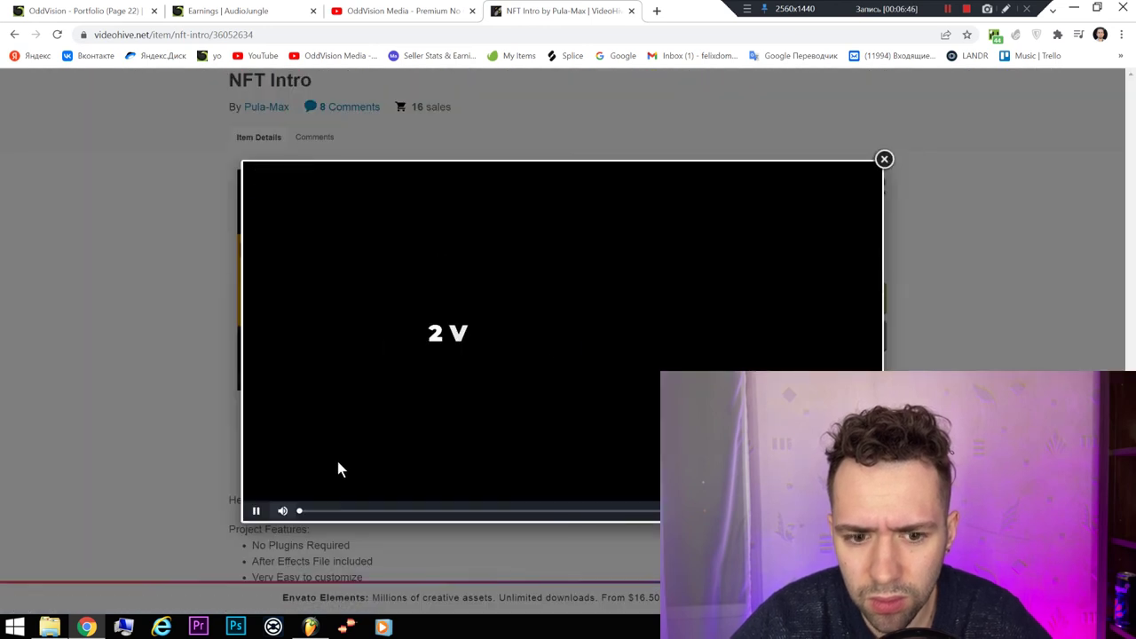
mouse_move(281, 513)
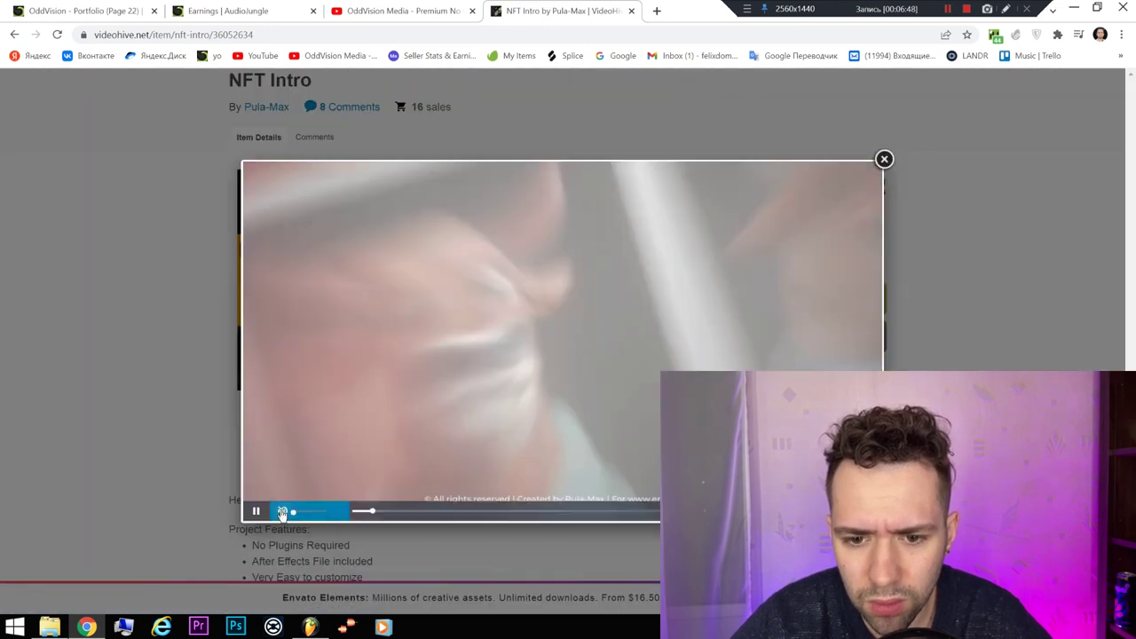
left_click(439, 512)
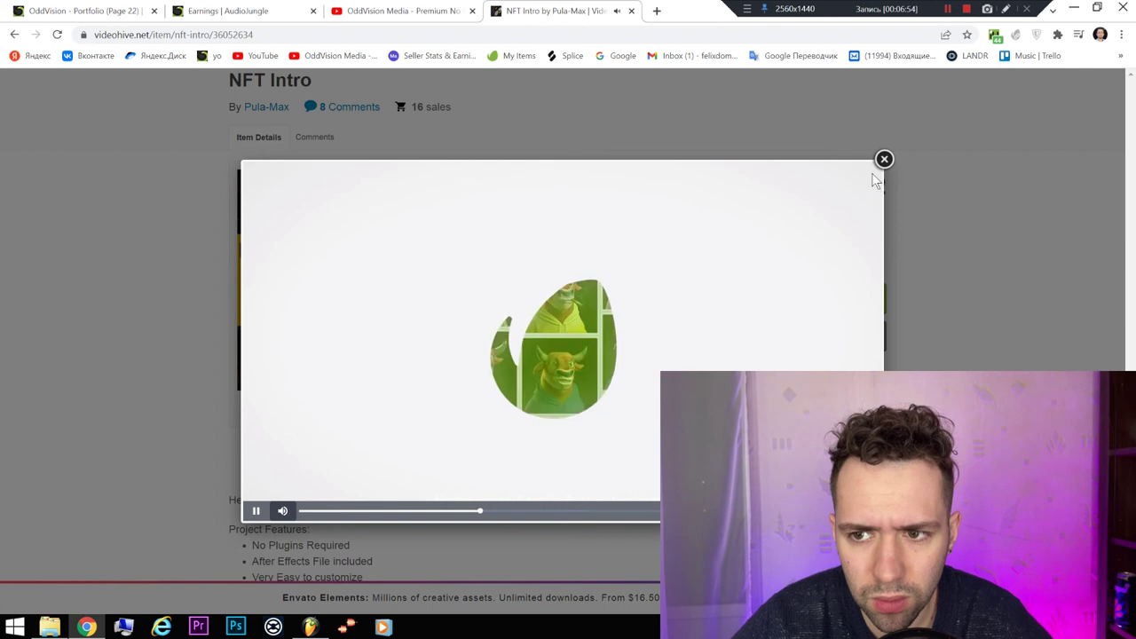
left_click(145, 320)
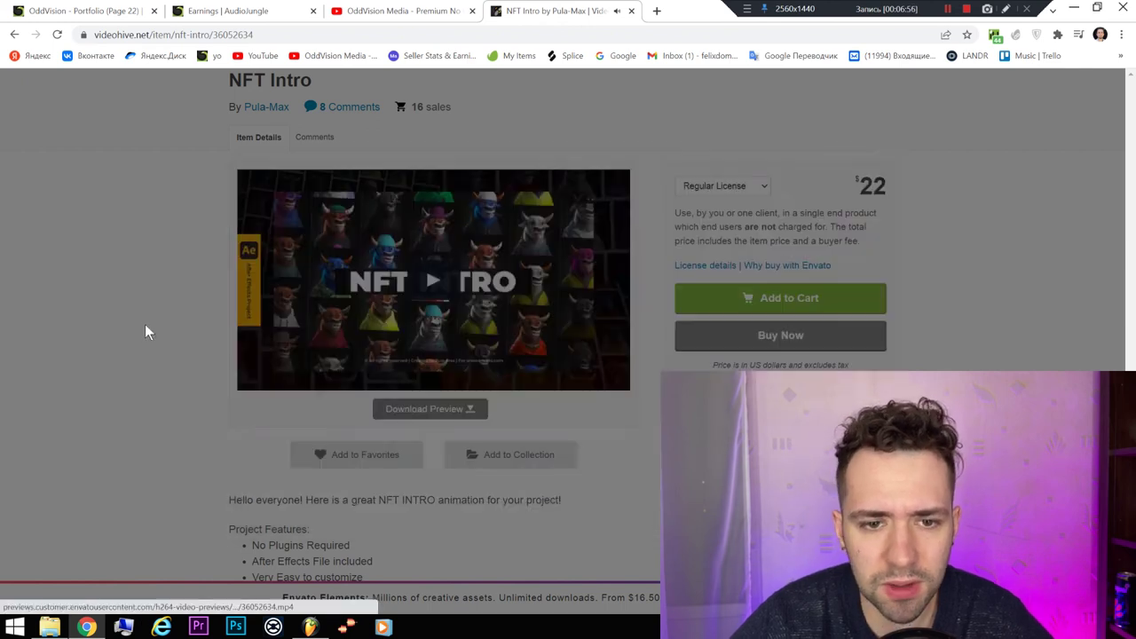
scroll(129, 317, "down", 1)
scroll(133, 315, "down", 3)
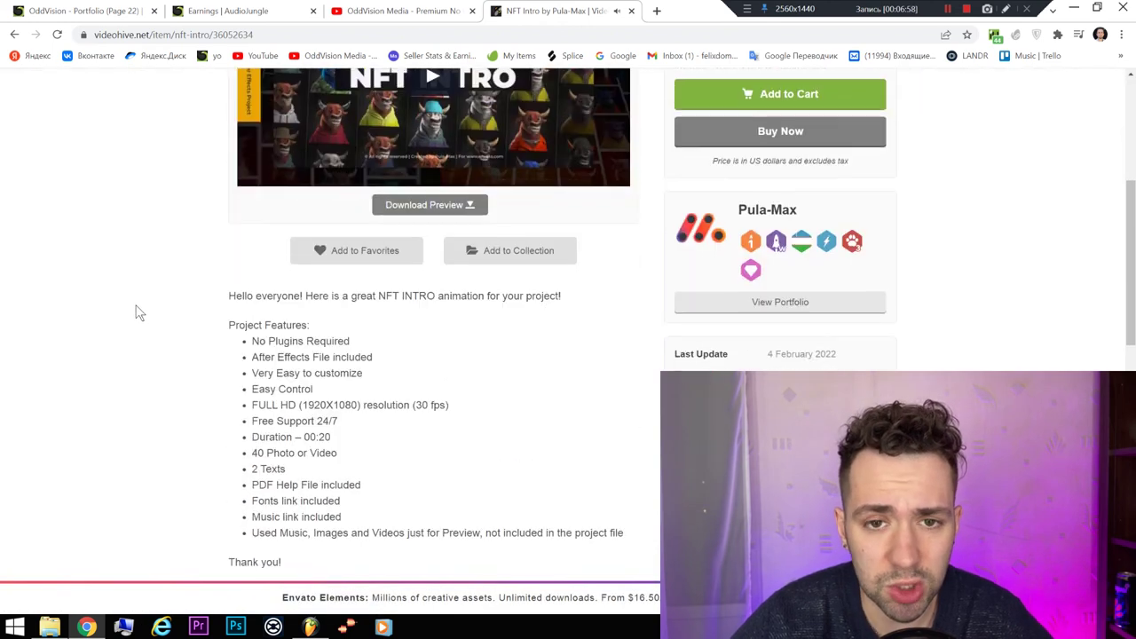
scroll(294, 302, "up", 4)
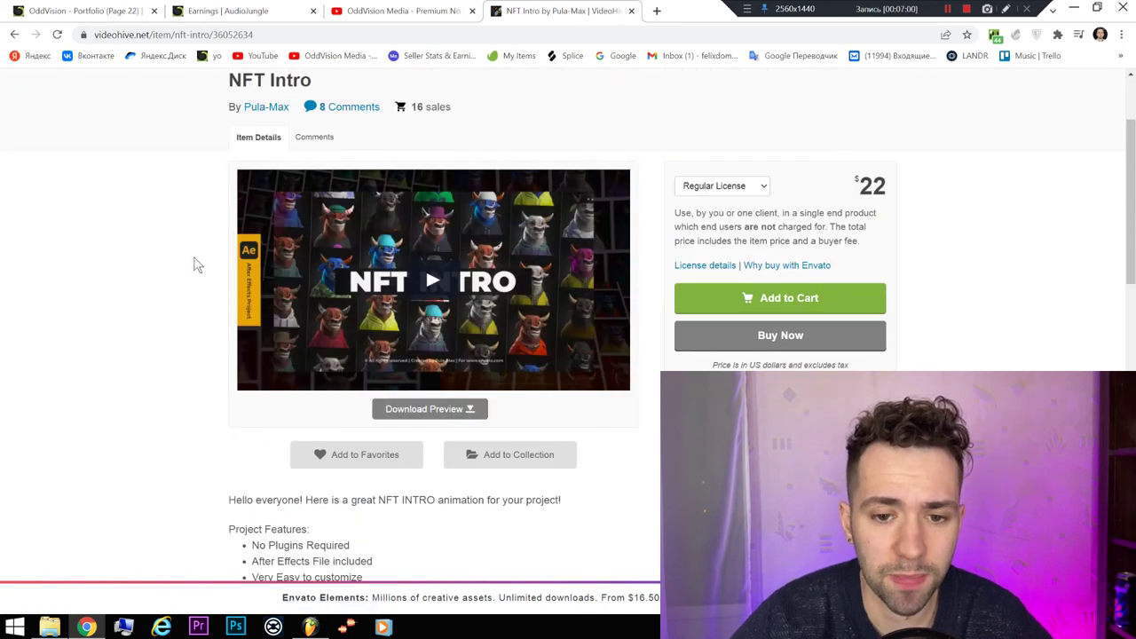
scroll(196, 262, "down", 5)
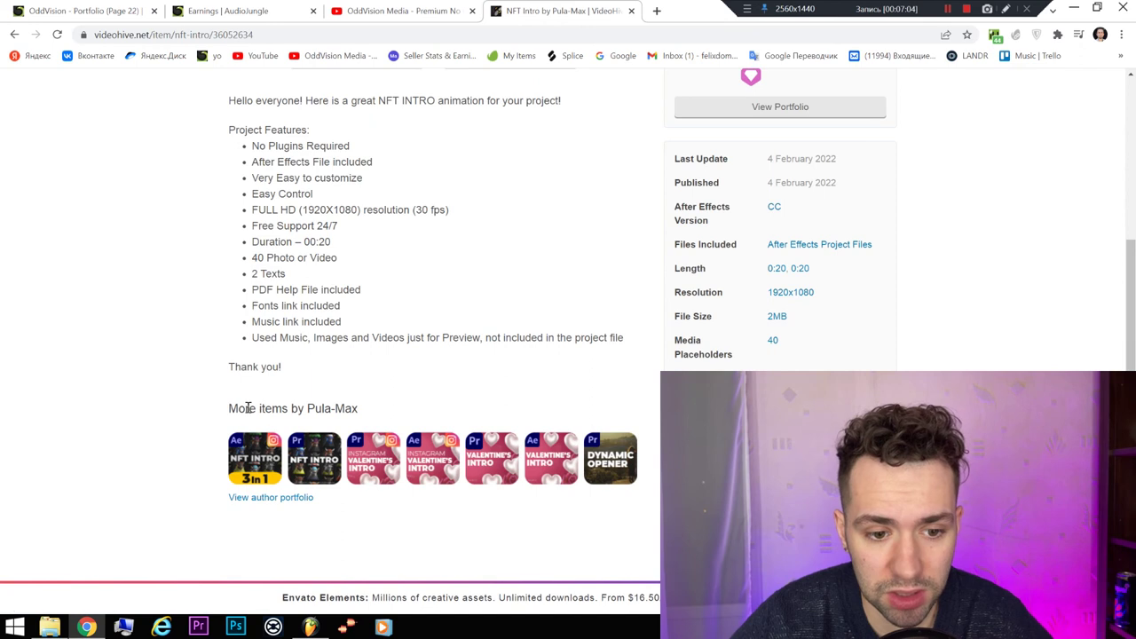
scroll(253, 355, "up", 2)
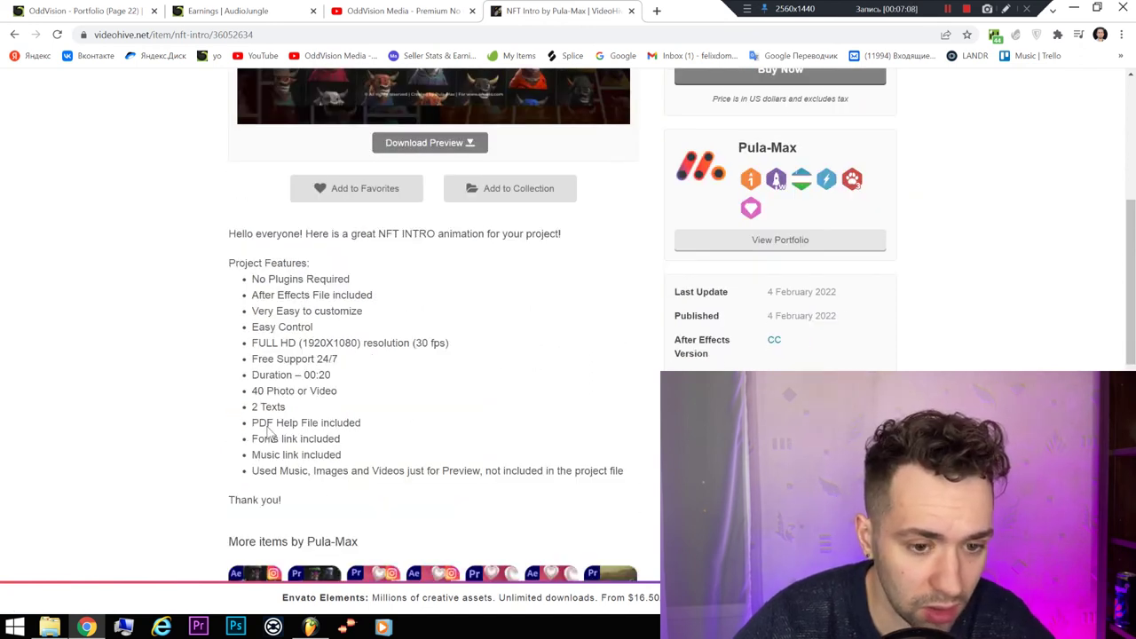
scroll(444, 203, "up", 5)
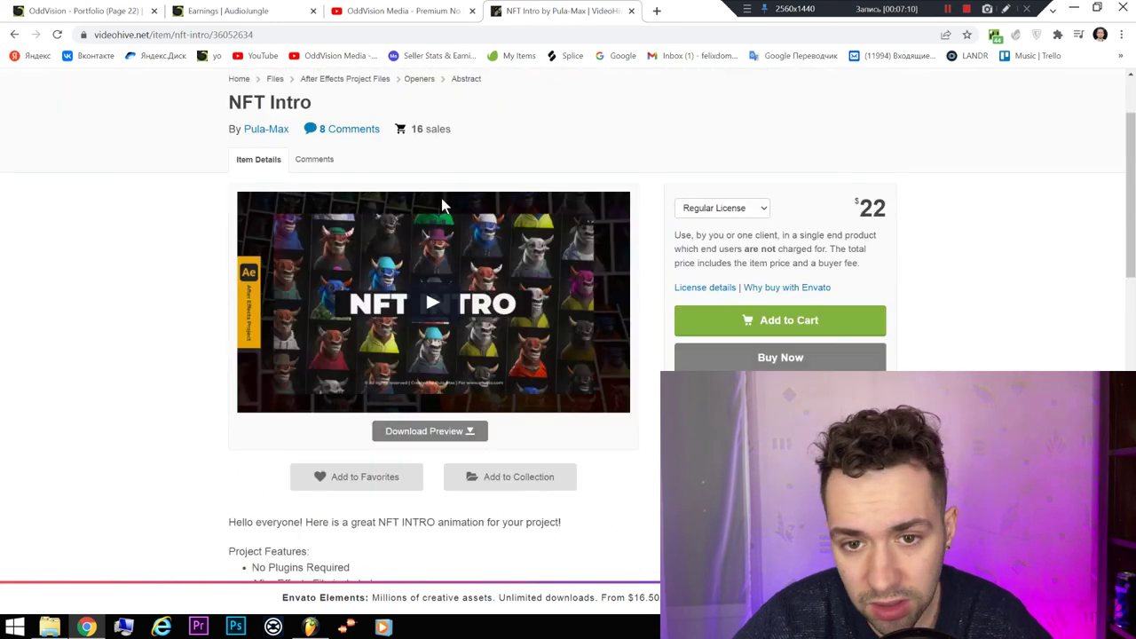
left_click(14, 35)
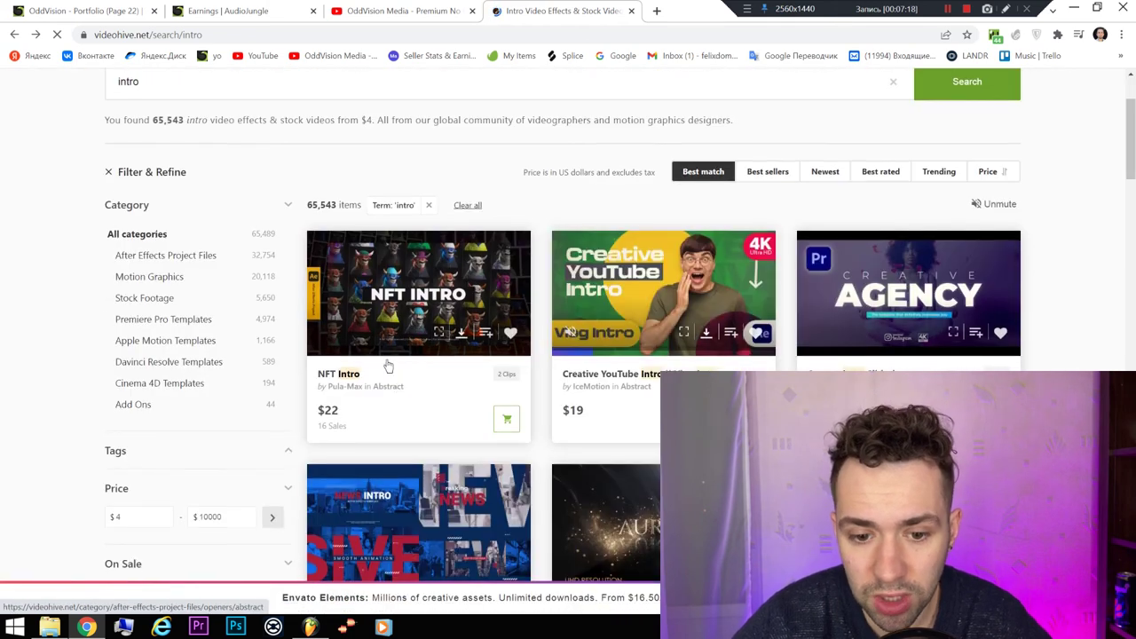
scroll(485, 417, "down", 3)
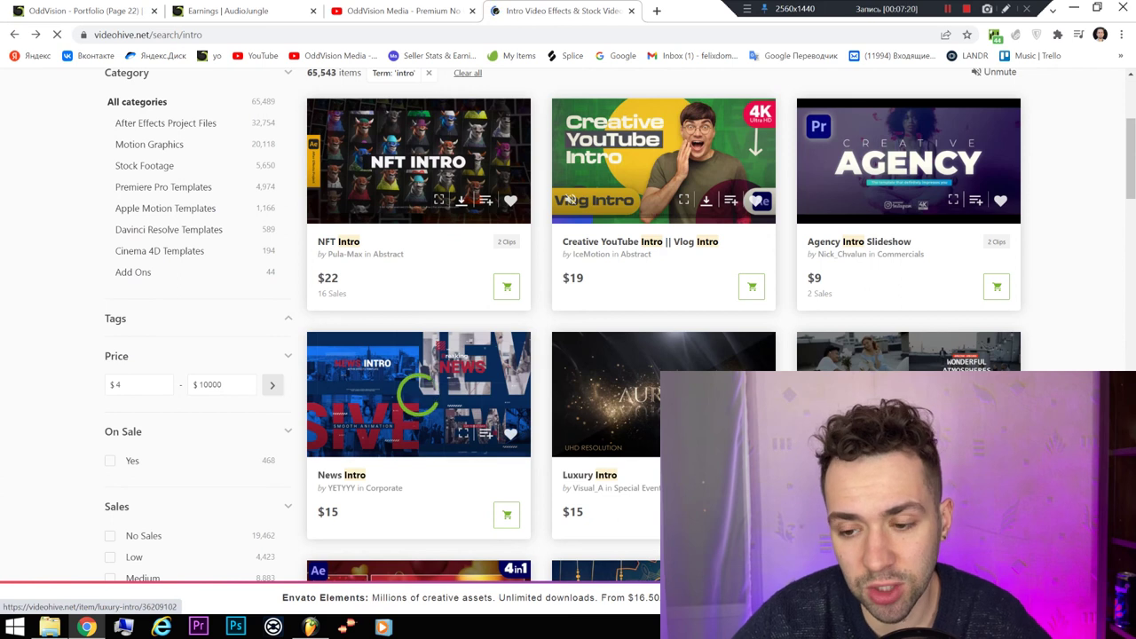
scroll(403, 470, "down", 6)
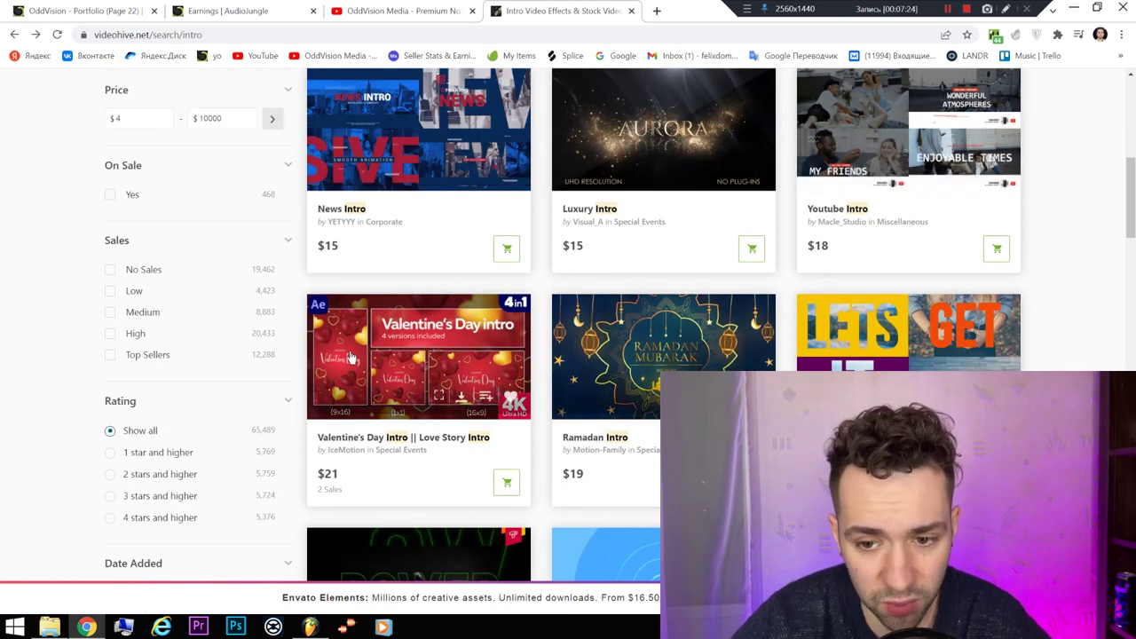
scroll(350, 357, "down", 3)
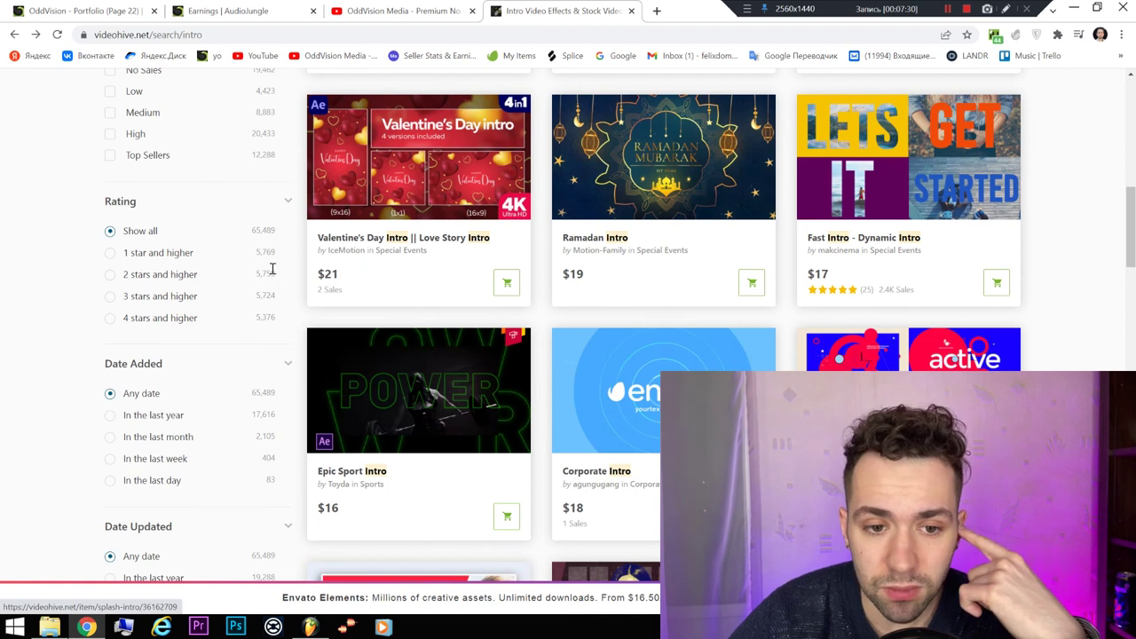
scroll(272, 269, "up", 12)
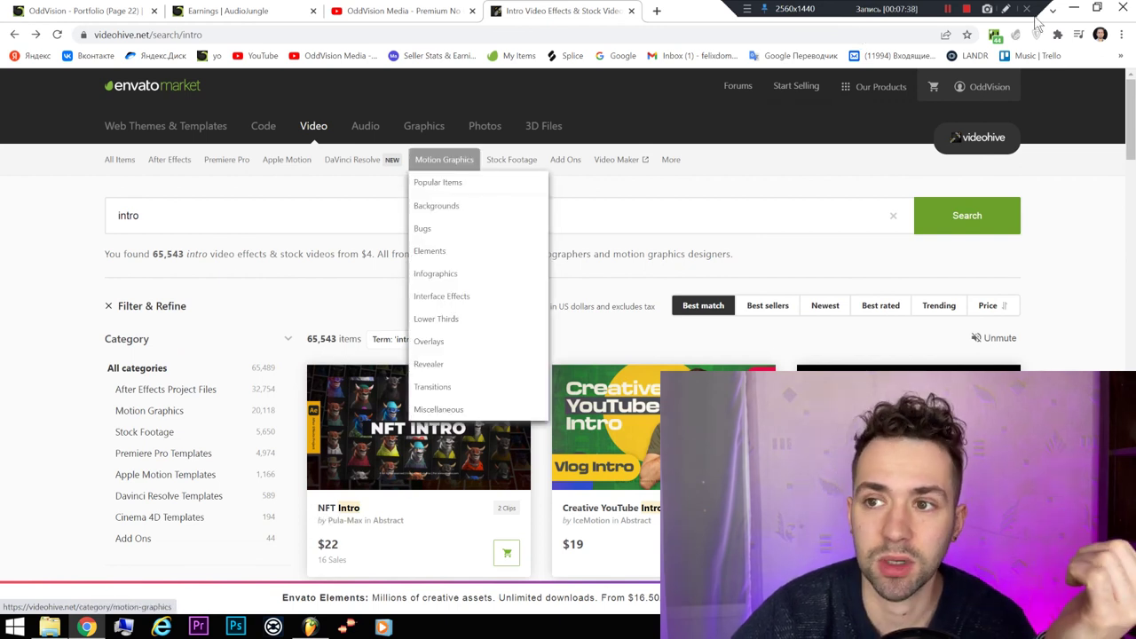
left_click(947, 8)
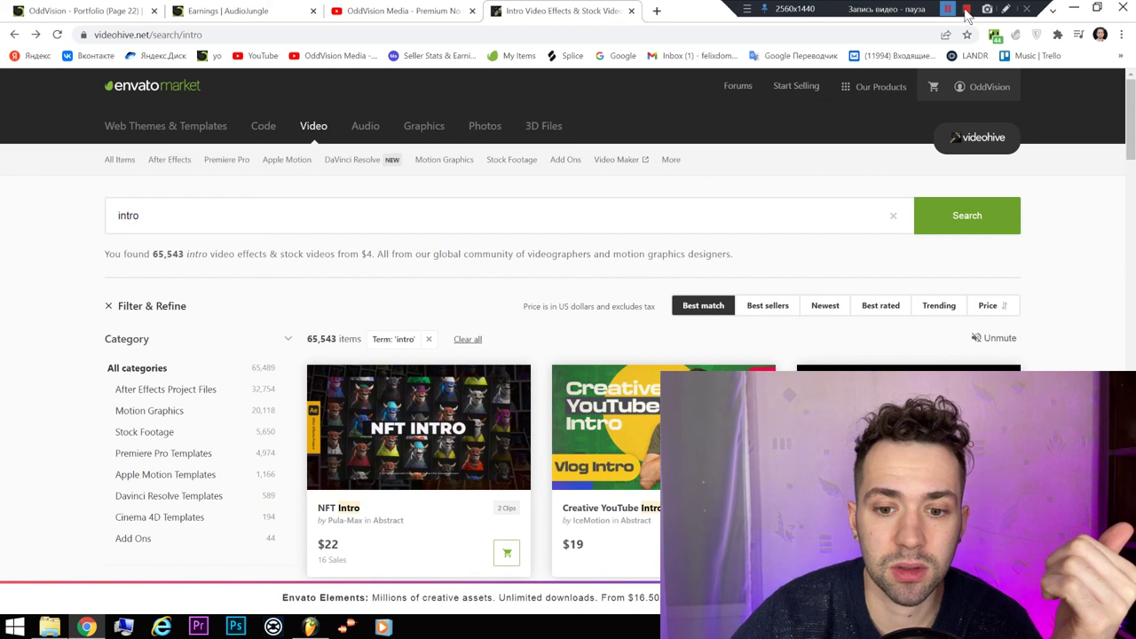